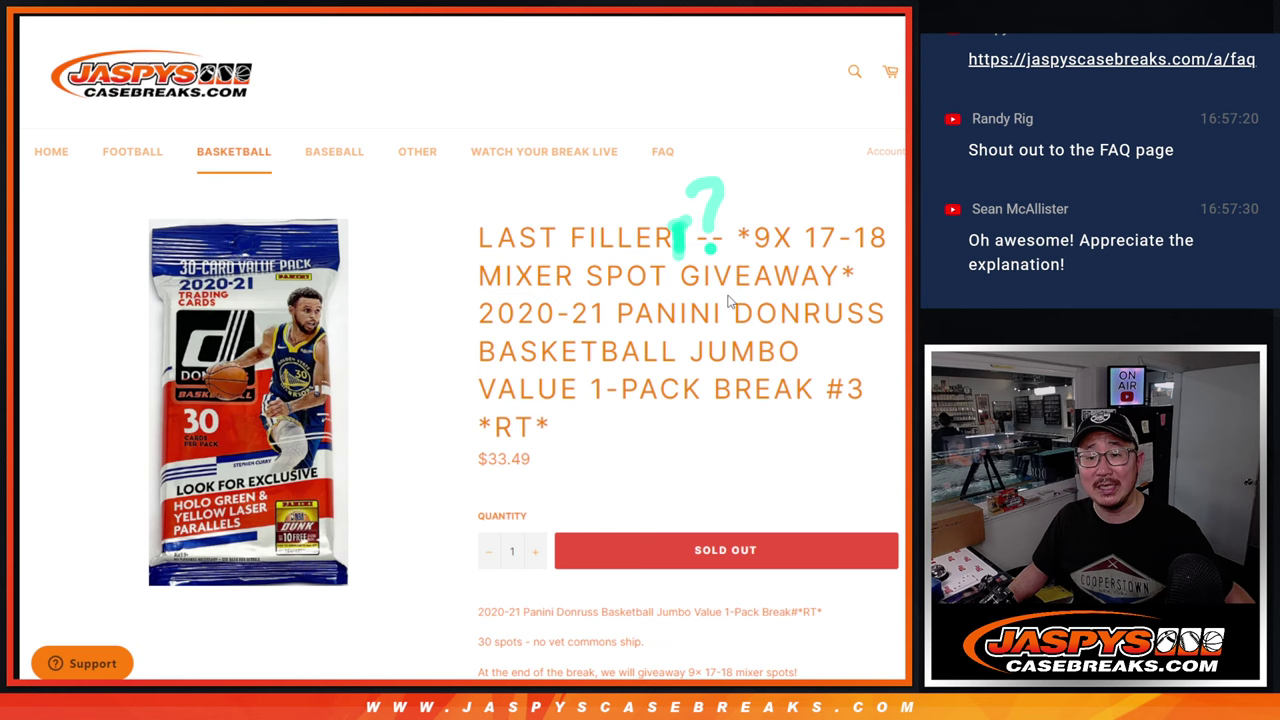
Step: Compare the buyer-name list with the NBA team list in their List Randomizer tabs
key("ctrl+Tab")
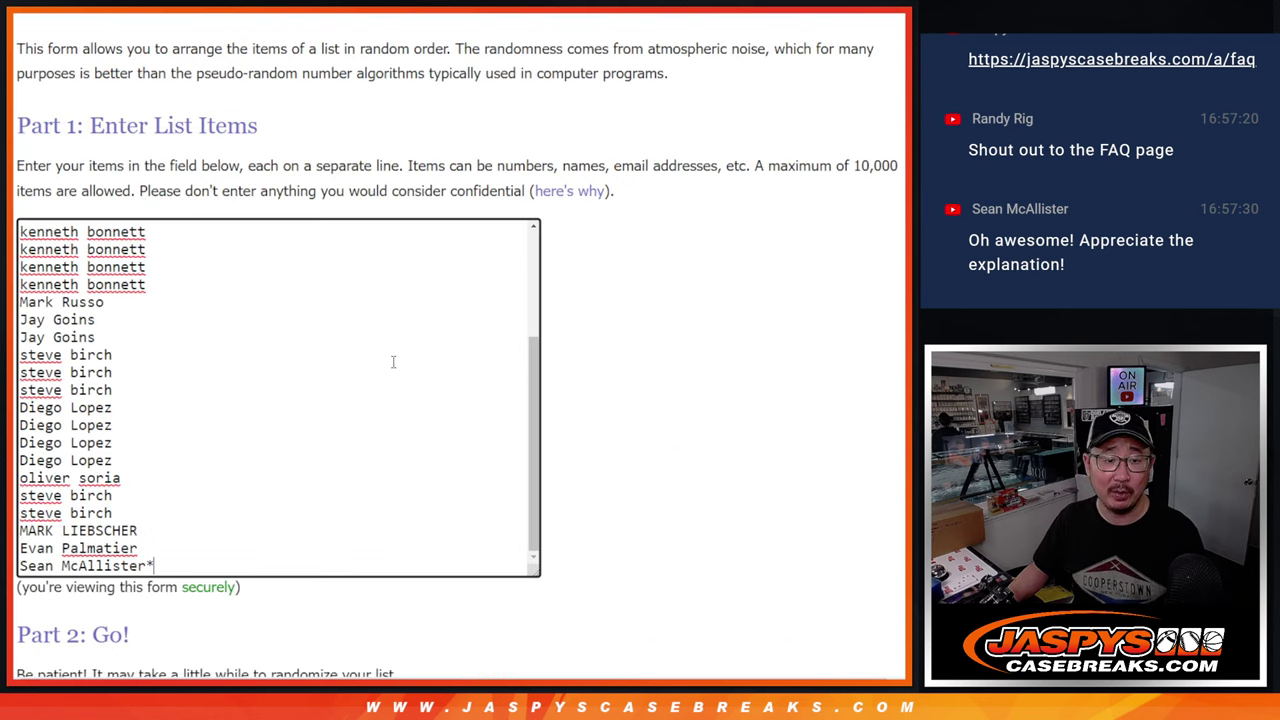
scroll(395, 392, "up", 3)
scroll(398, 387, "down", 4)
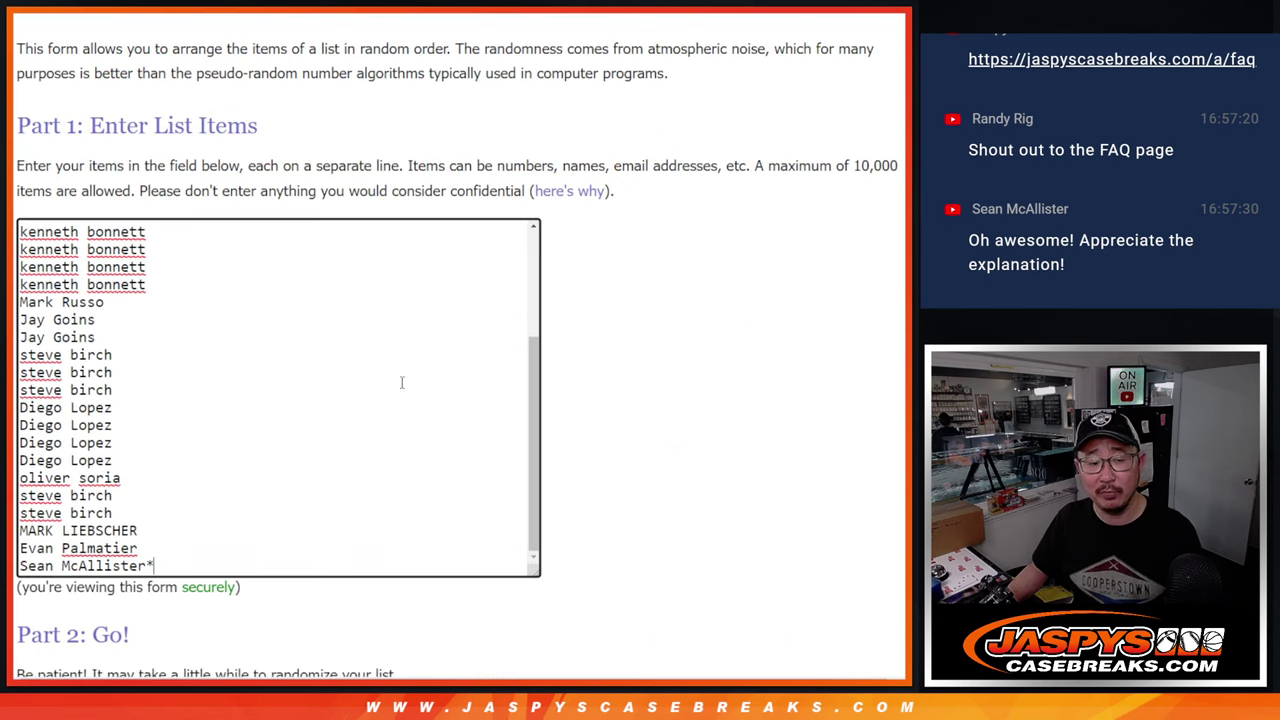
key("ctrl+Tab")
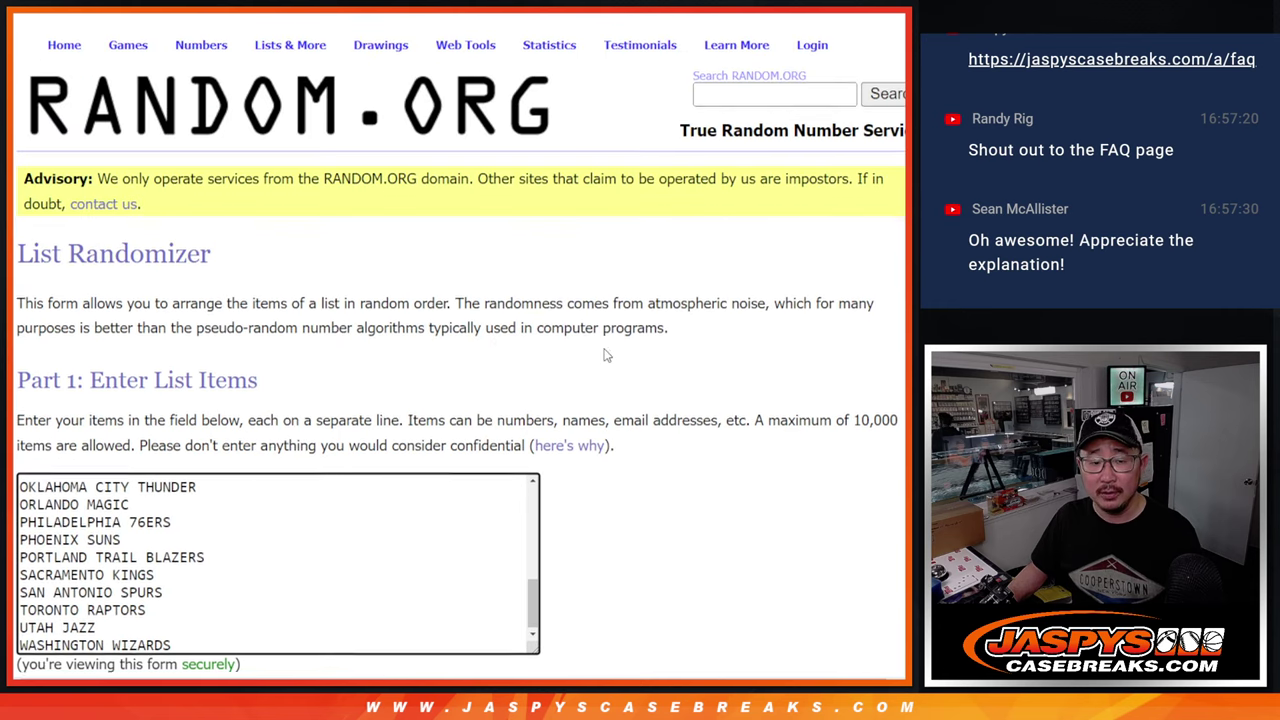
scroll(603, 354, "down", 3)
scroll(426, 314, "up", 5)
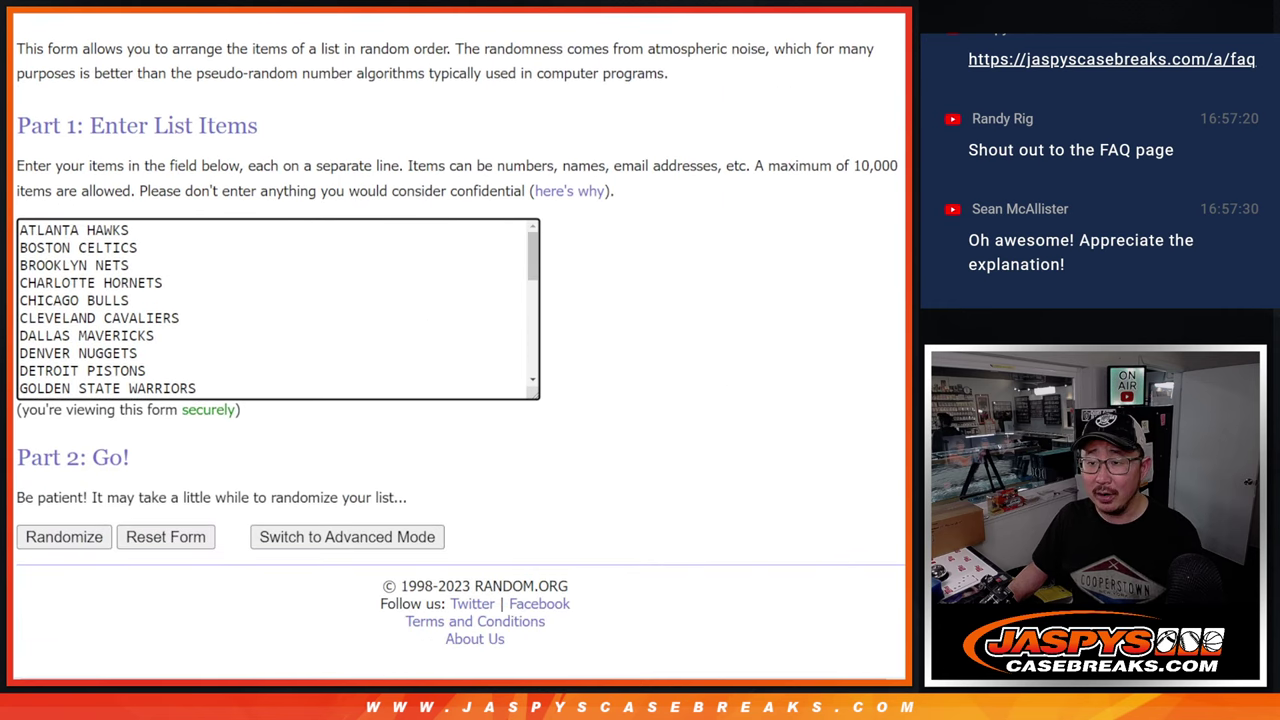
Step: Scroll to the end of the buyer list and check its last name
key("ctrl+shift+Tab")
scroll(586, 343, "down", 2)
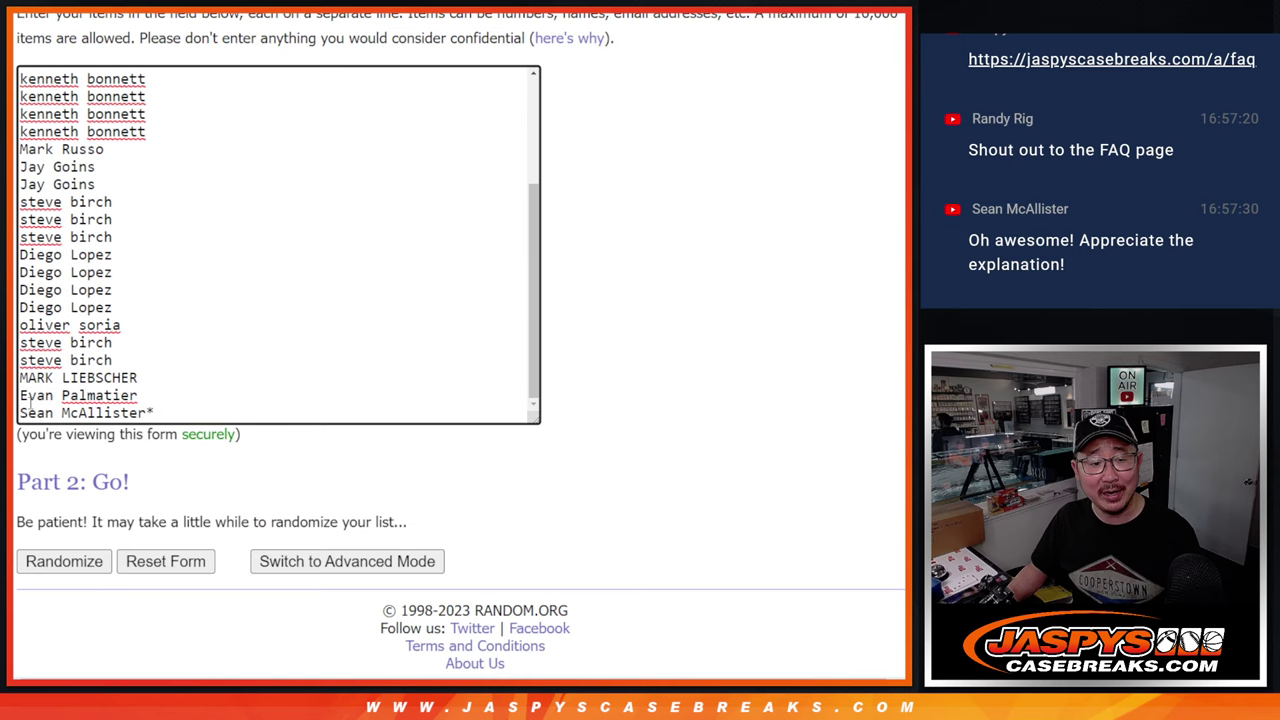
triple_click(154, 412)
left_click(252, 410)
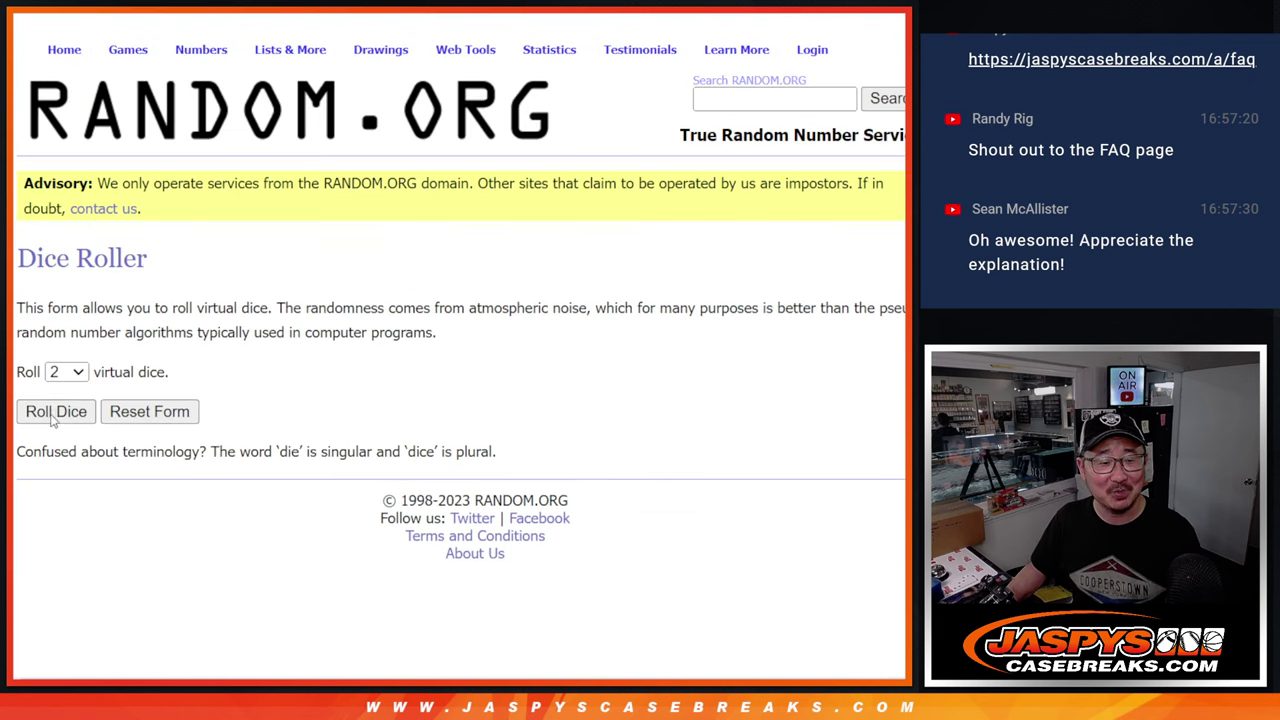
Step: Roll two dice (1 and 5) and shuffle the buyer list six times
left_click(54, 412)
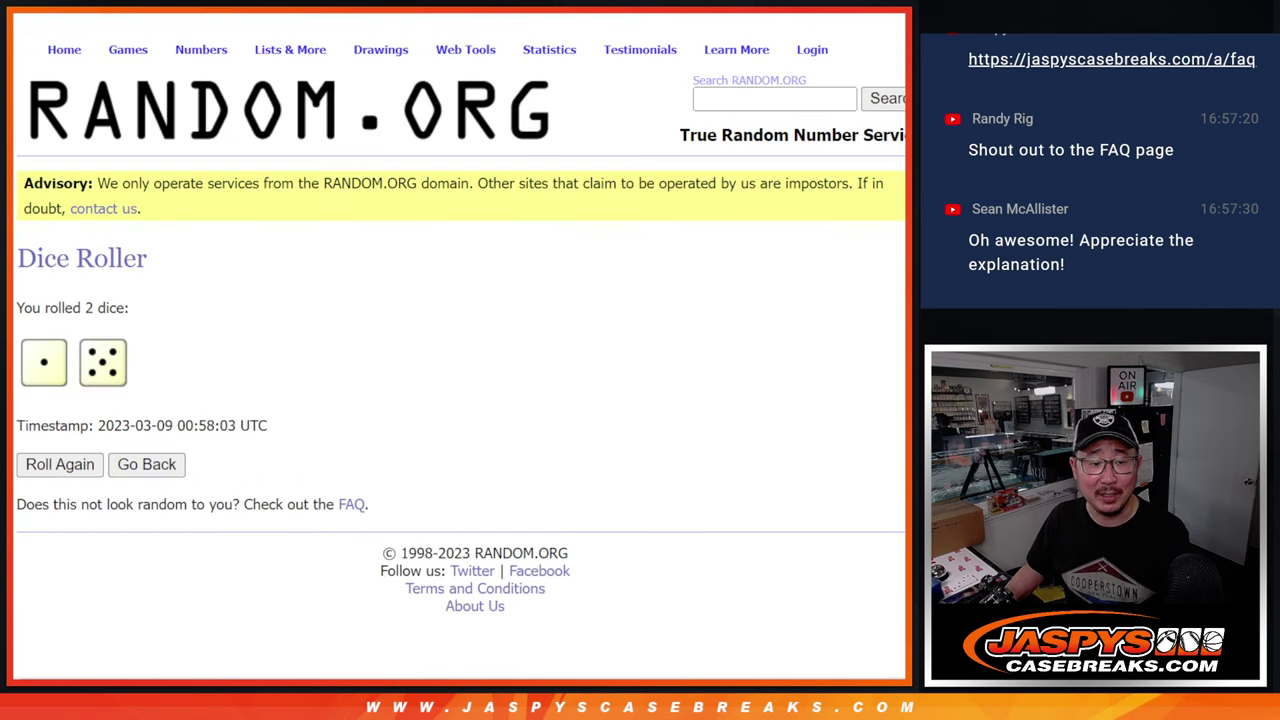
left_click(36, 538)
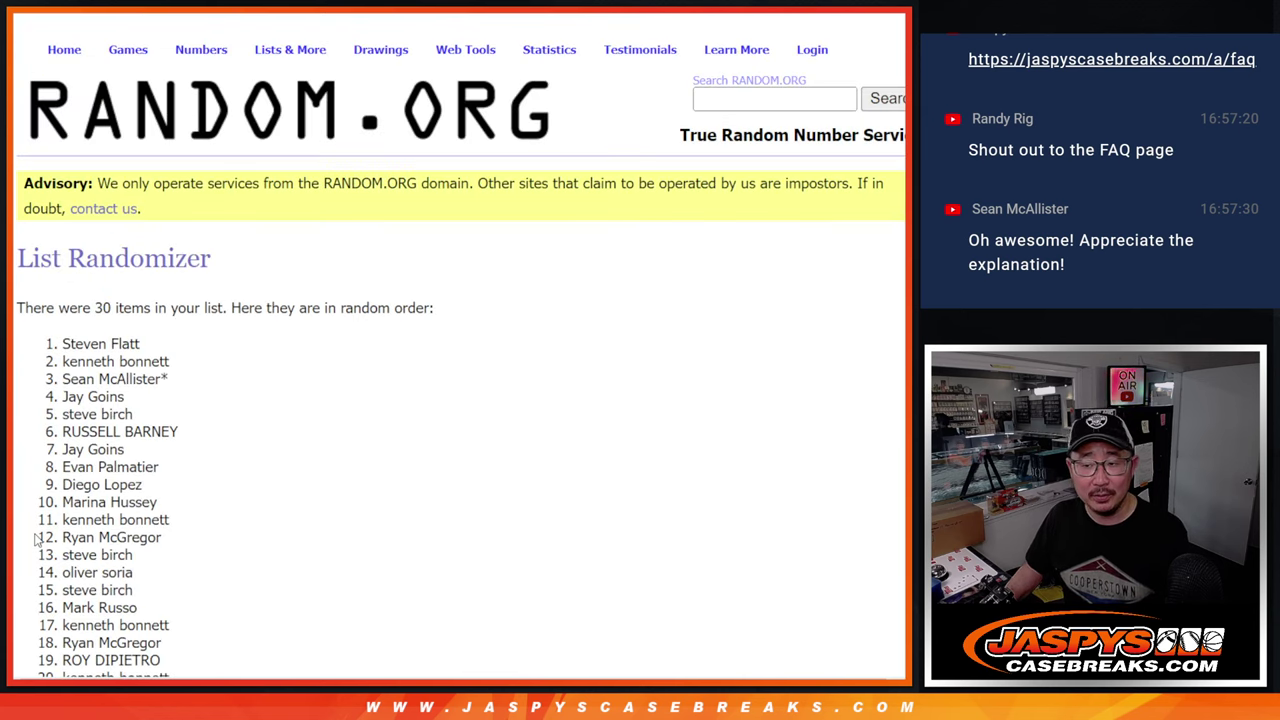
scroll(36, 540, "down", 5)
left_click(36, 538)
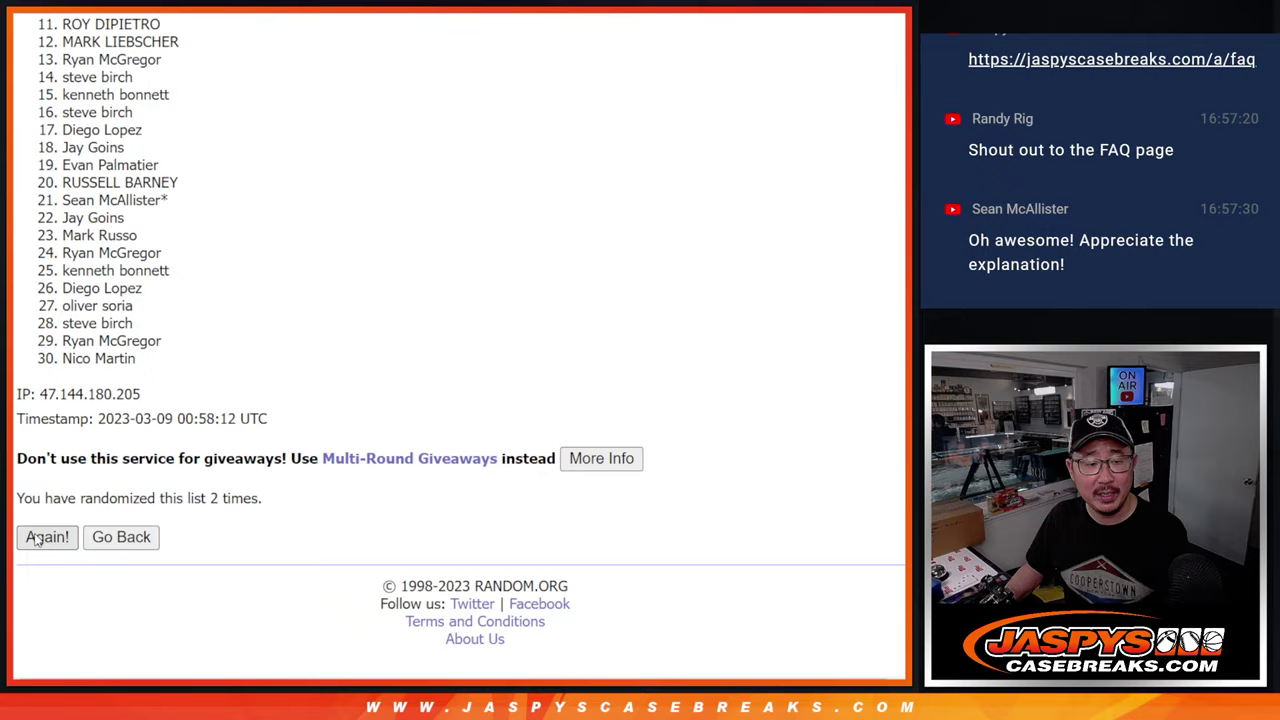
left_click(36, 538)
left_click(36, 538)
left_click(36, 538)
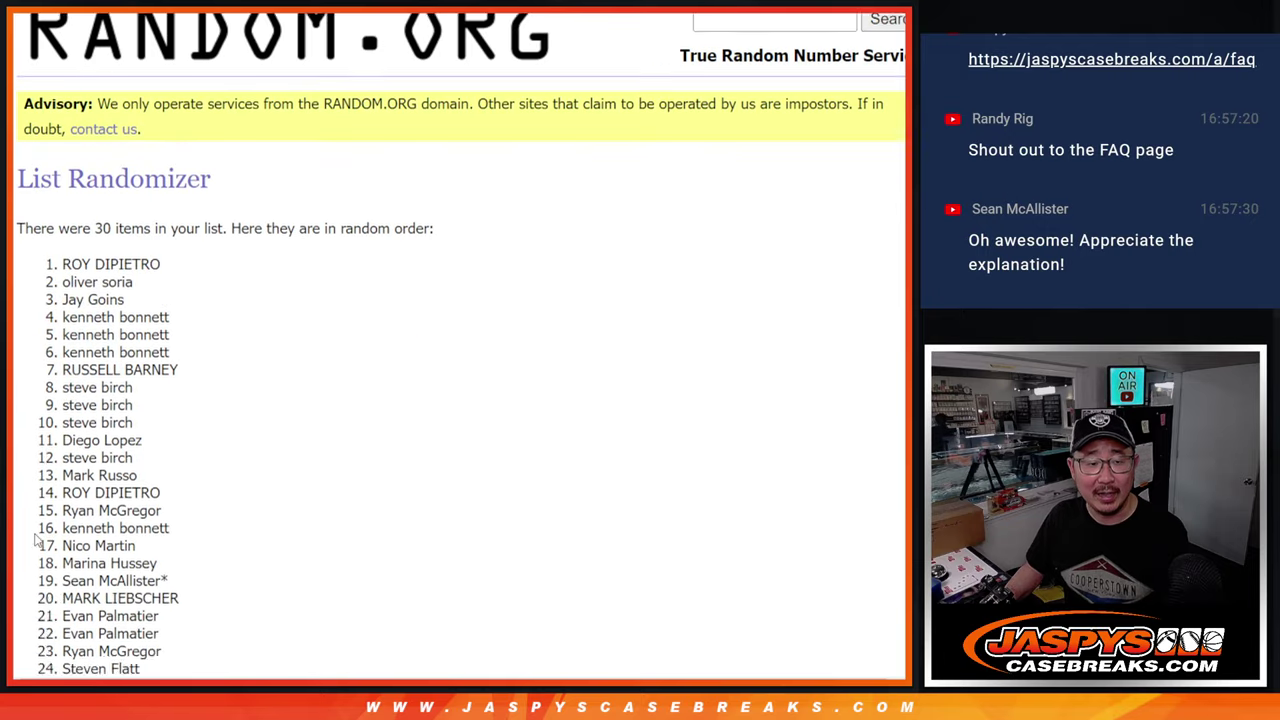
left_click(36, 538)
scroll(277, 491, "up", 4)
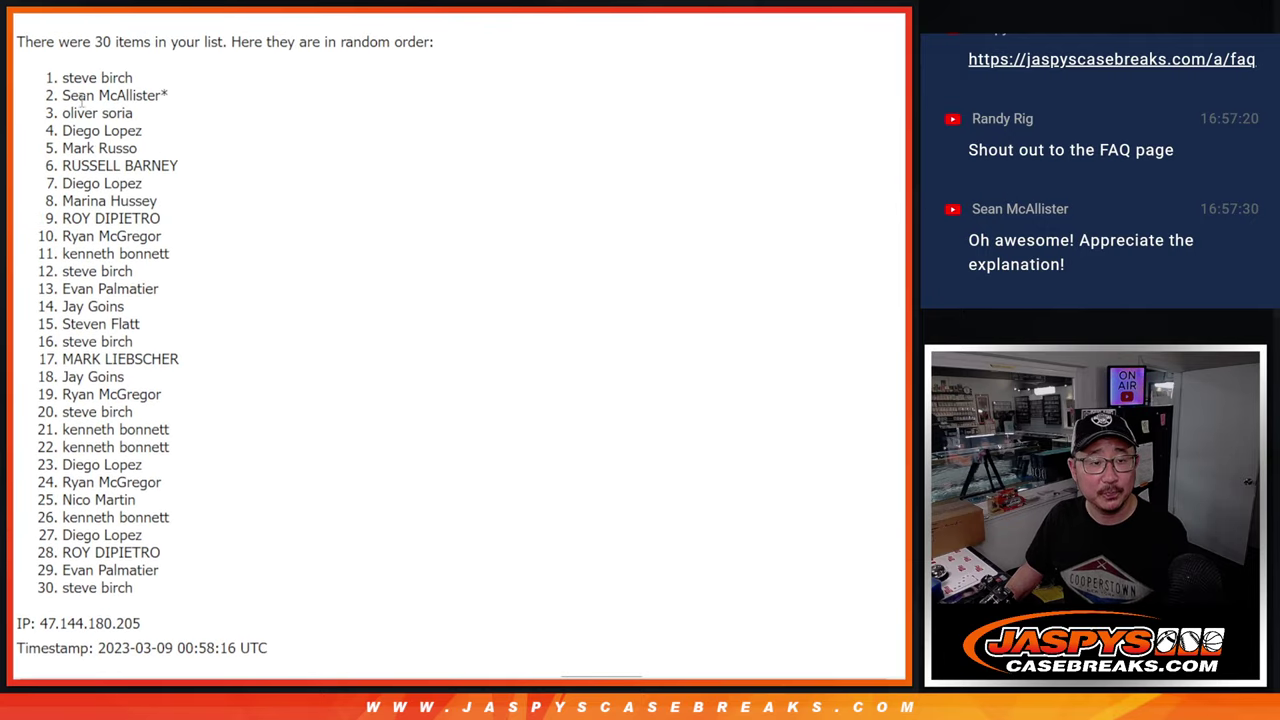
Step: Select the 30 shuffled buyer names in their final order
left_click_drag(67, 78, 185, 365)
mouse_move(60, 80)
left_mouse_down()
mouse_move(177, 329)
mouse_move(245, 590)
left_mouse_up()
scroll(271, 508, "down", 3)
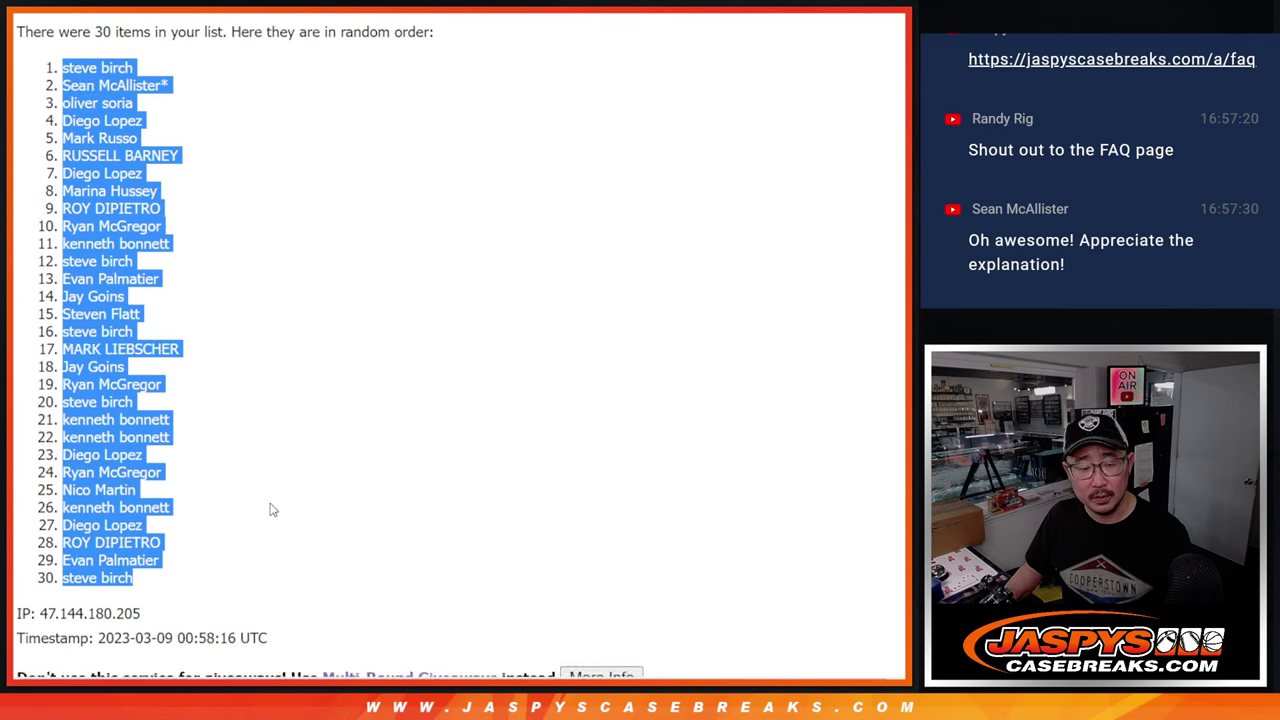
Step: Paste the shuffled buyer names into column A of the blank sheet
key("alt+Tab")
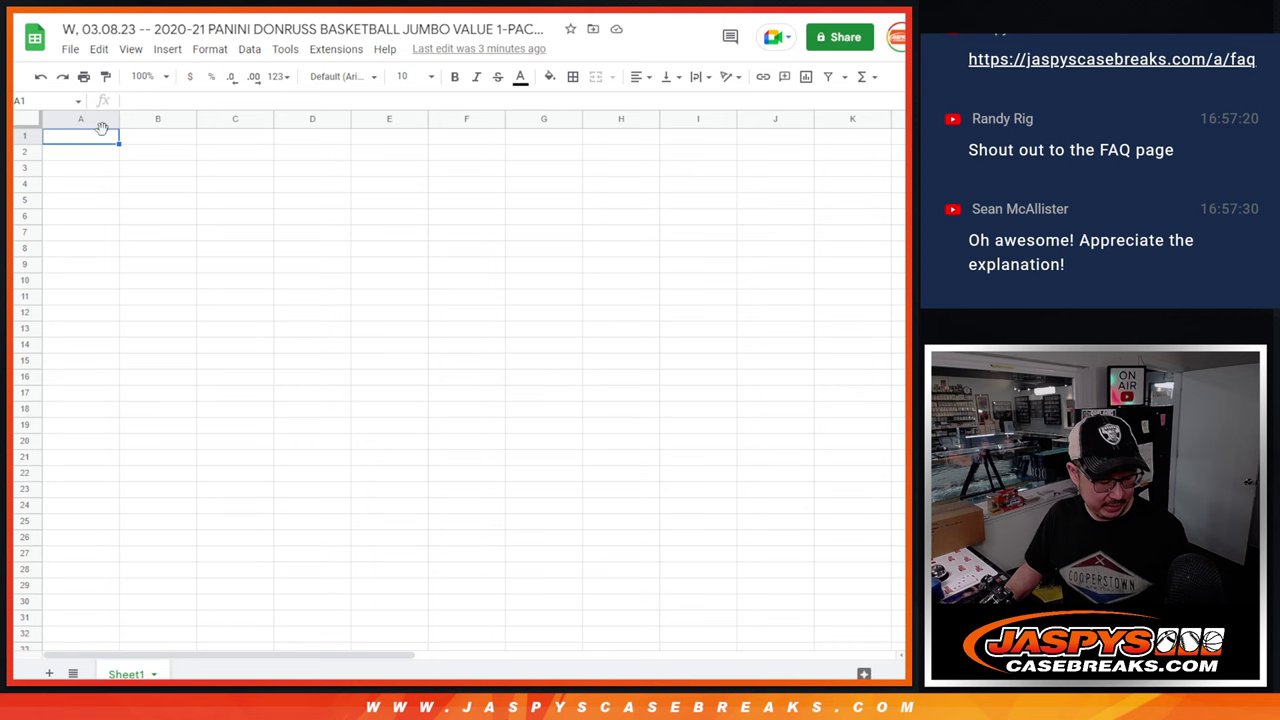
key("ctrl+v")
key("ctrl+Tab")
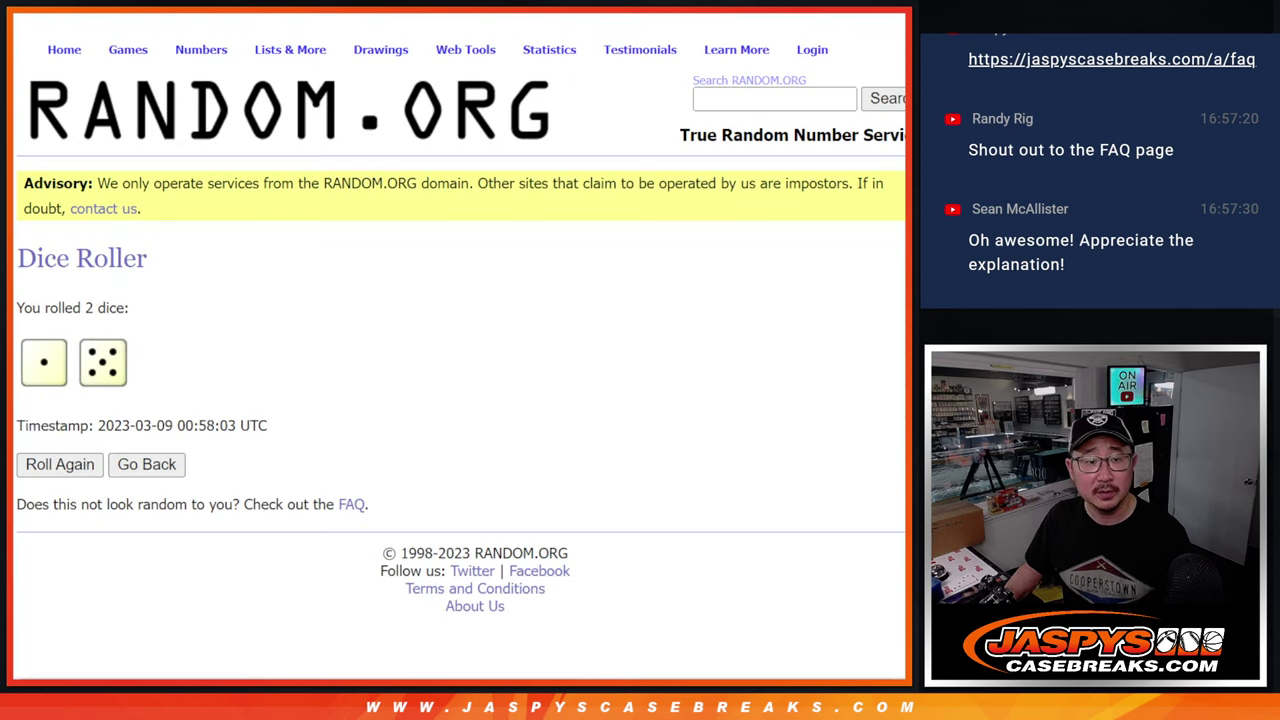
key("ctrl+Tab")
key("ctrl+Tab")
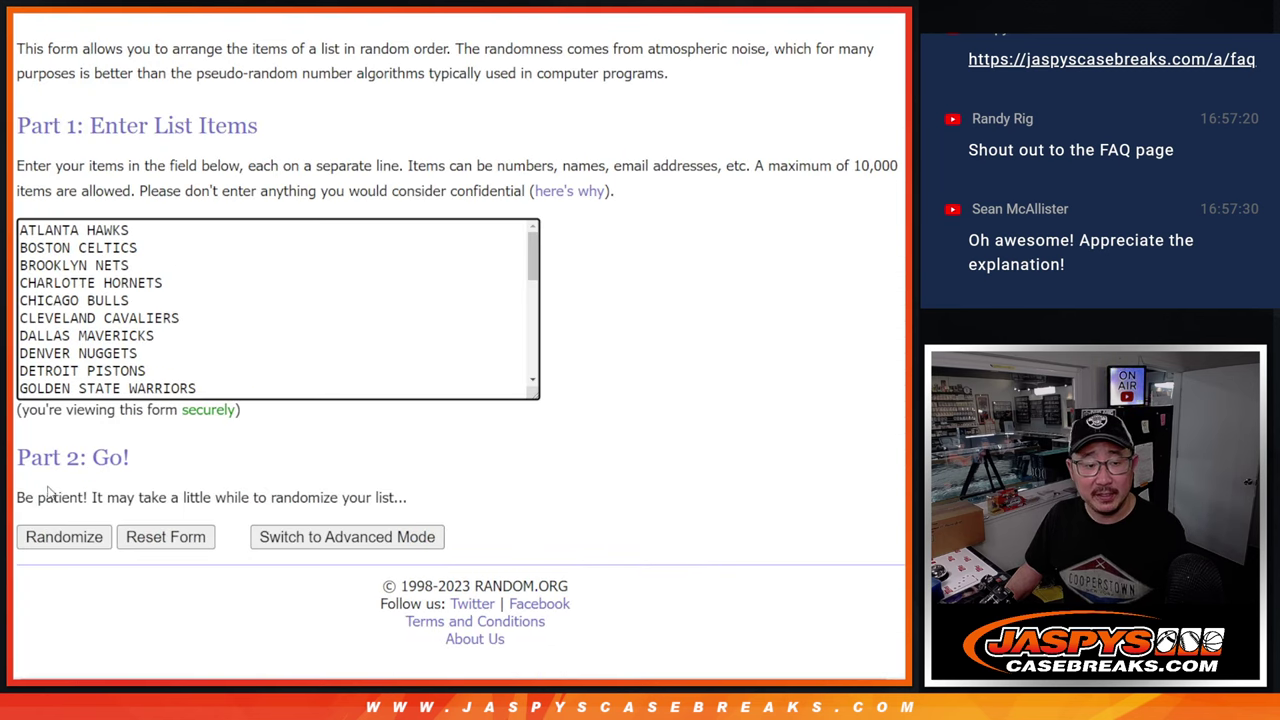
Step: Shuffle the NBA team list six times and select its final order
left_click(61, 537)
scroll(45, 537, "down", 5)
left_click(44, 535)
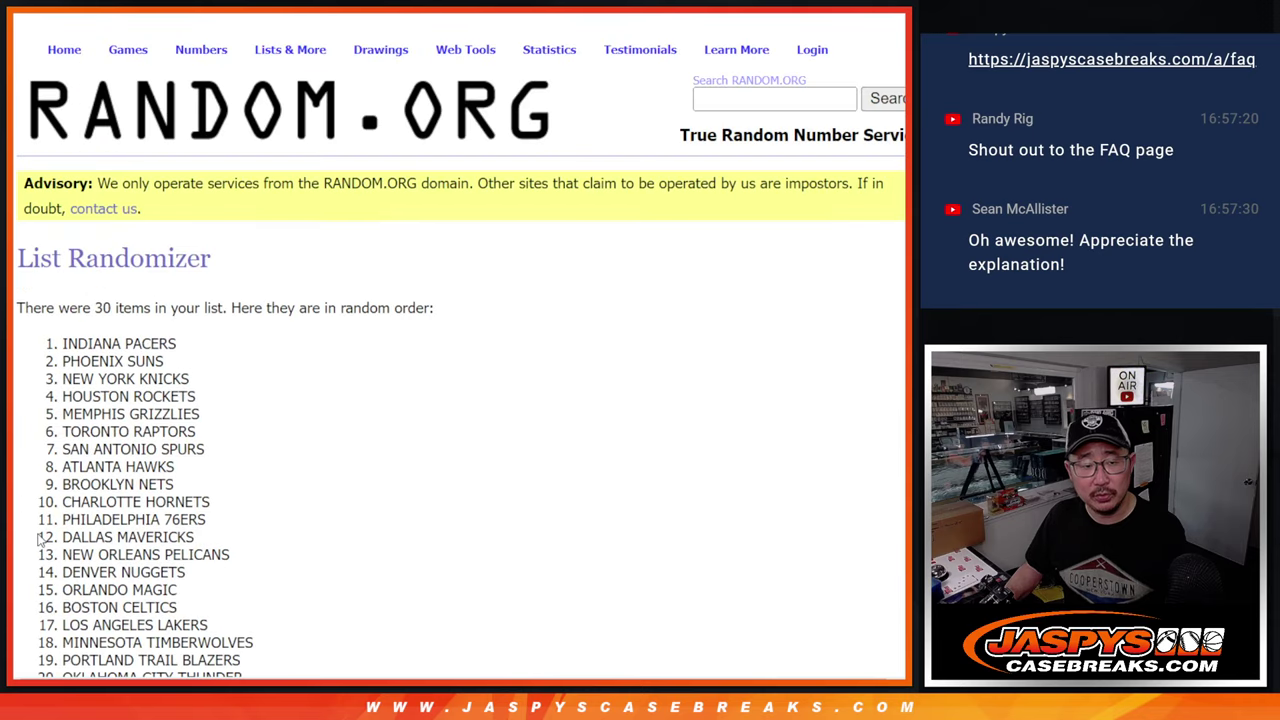
scroll(40, 538, "down", 5)
left_click(40, 537)
scroll(40, 538, "down", 5)
left_click(40, 537)
scroll(40, 538, "down", 5)
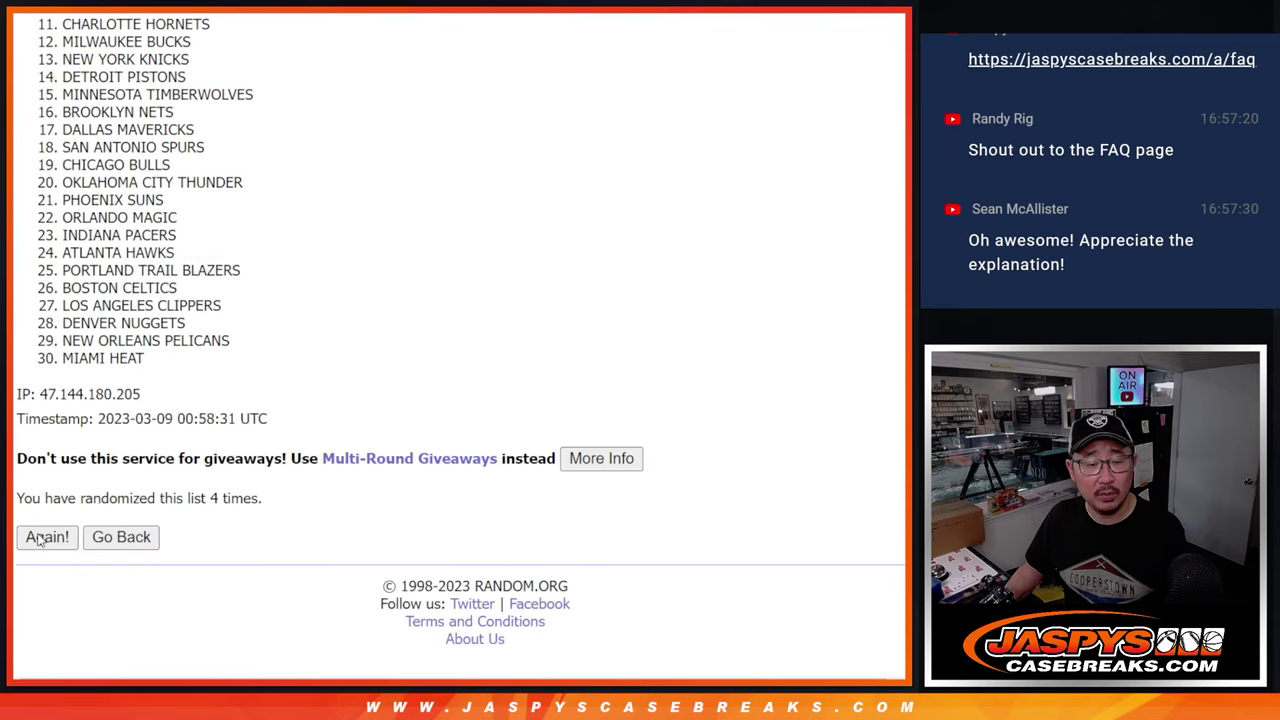
left_click(40, 538)
left_click(47, 537)
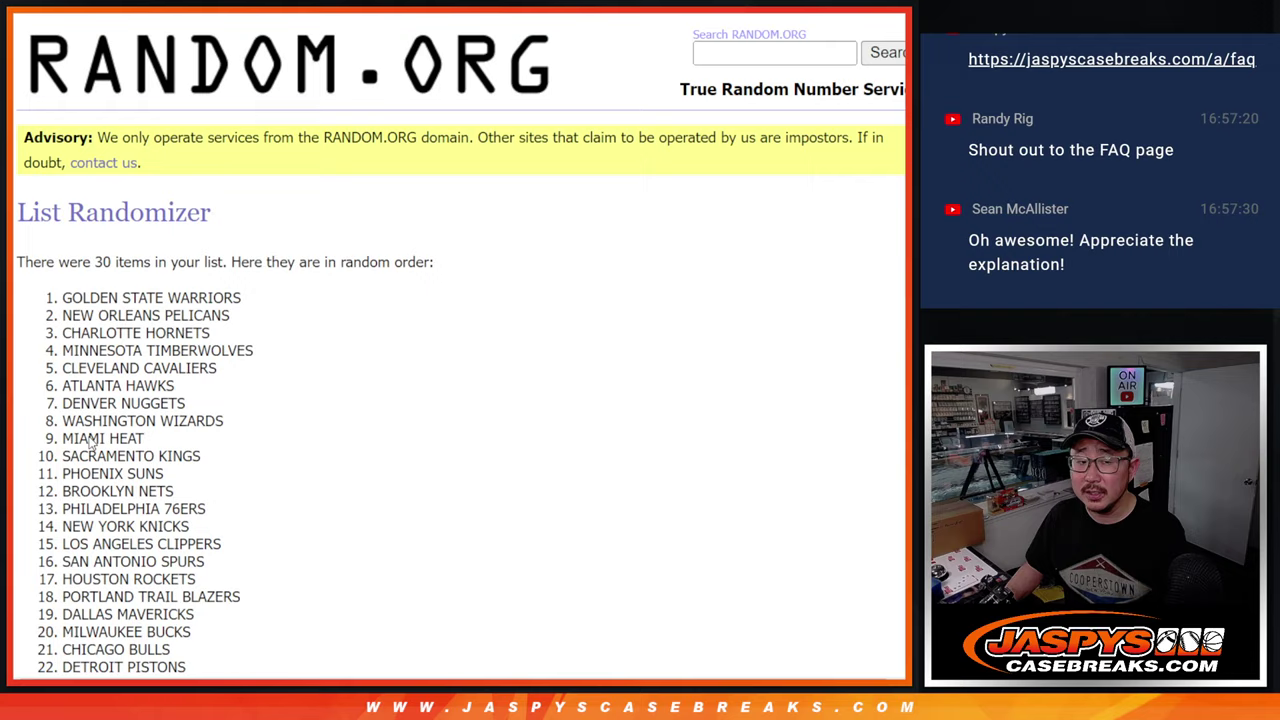
scroll(45, 400, "down", 3)
scroll(38, 234, "up", 2)
mouse_move(63, 147)
left_mouse_down()
mouse_move(250, 480)
mouse_move(225, 357)
left_mouse_up()
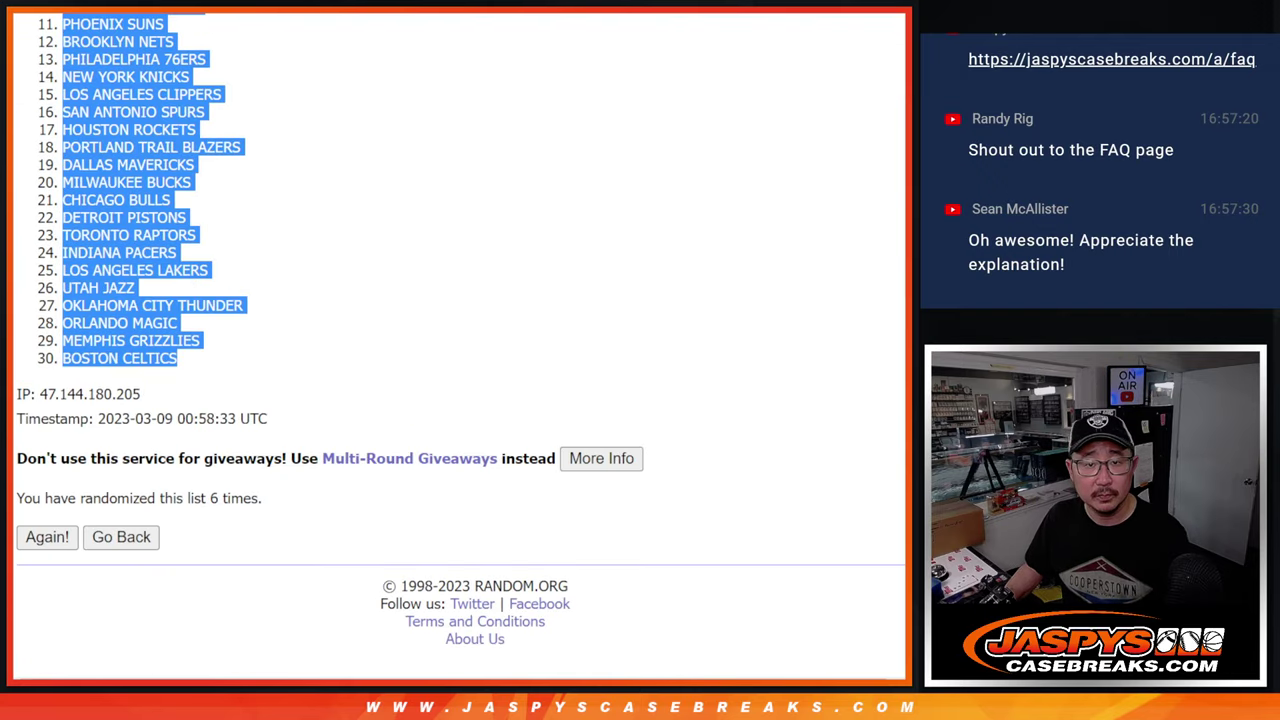
Step: Paste the final team order into column B and set the font to Droid Serif 12
key("ctrl+c")
key("alt+Tab")
key("ctrl+v")
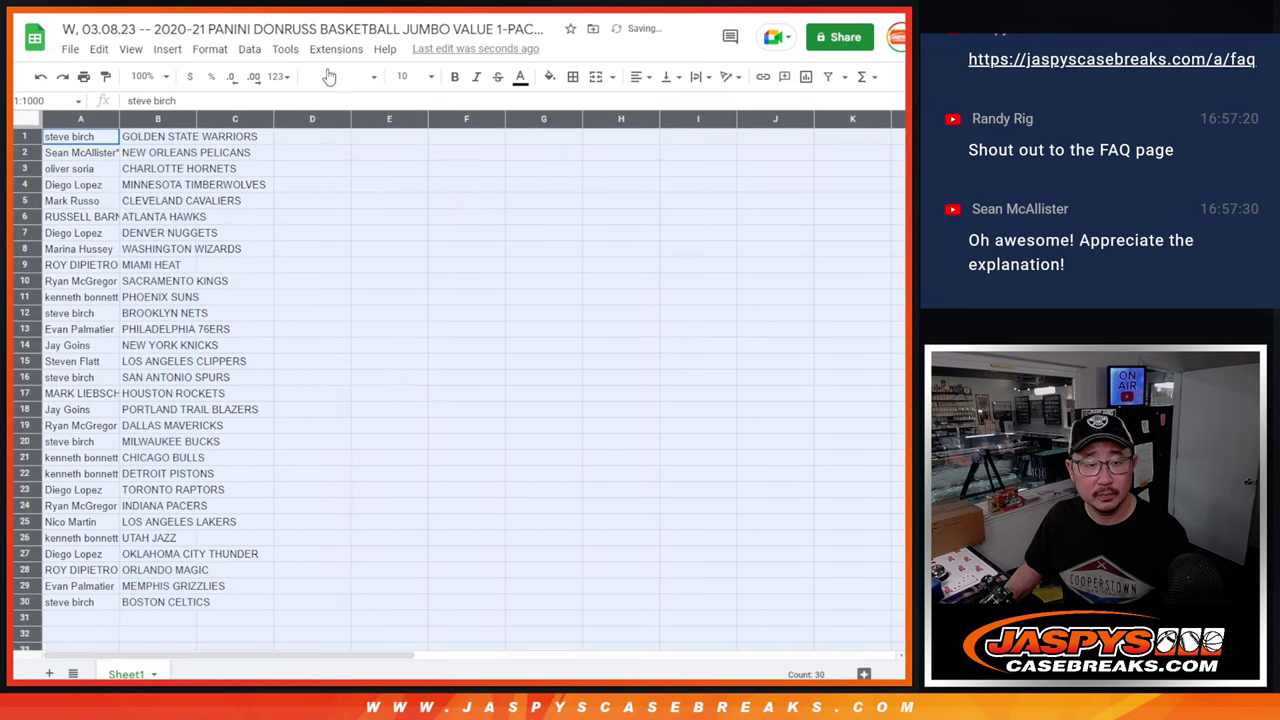
left_click(329, 76)
left_click(360, 230)
left_click(404, 76)
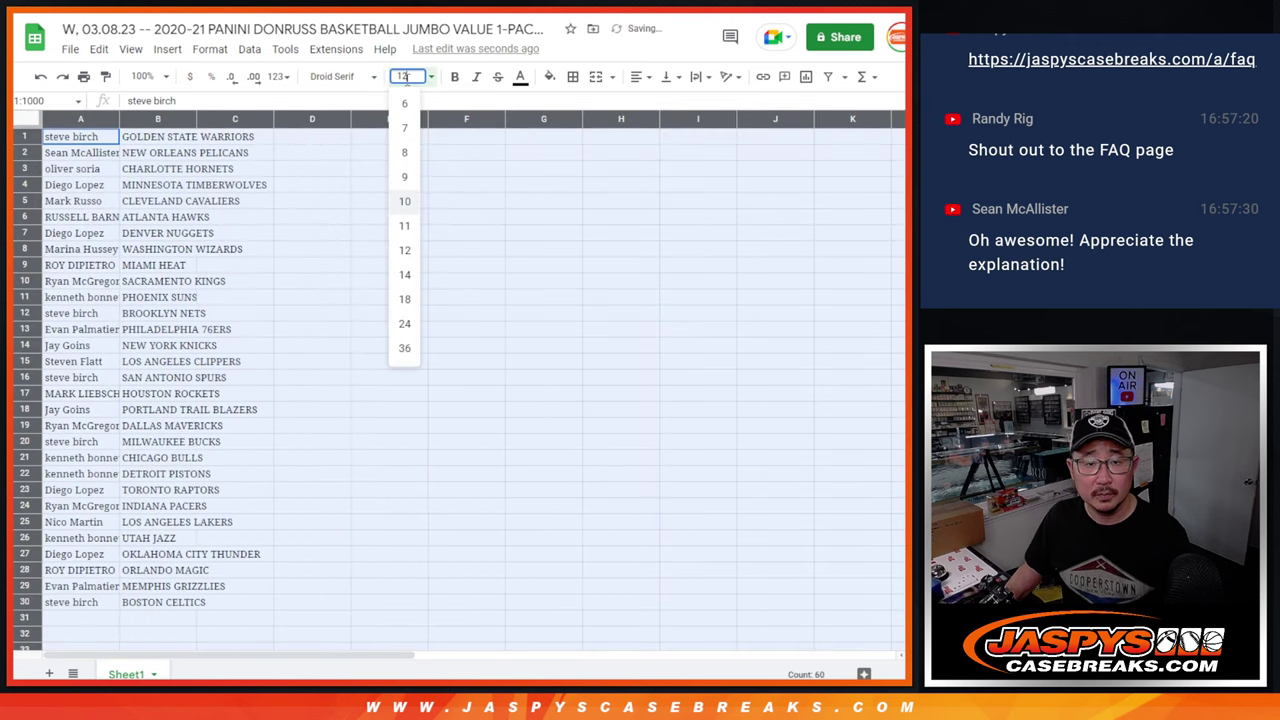
Step: Zoom to 150%, auto-fit columns A and B, and select A16:B30
left_click(148, 76)
left_click(150, 228)
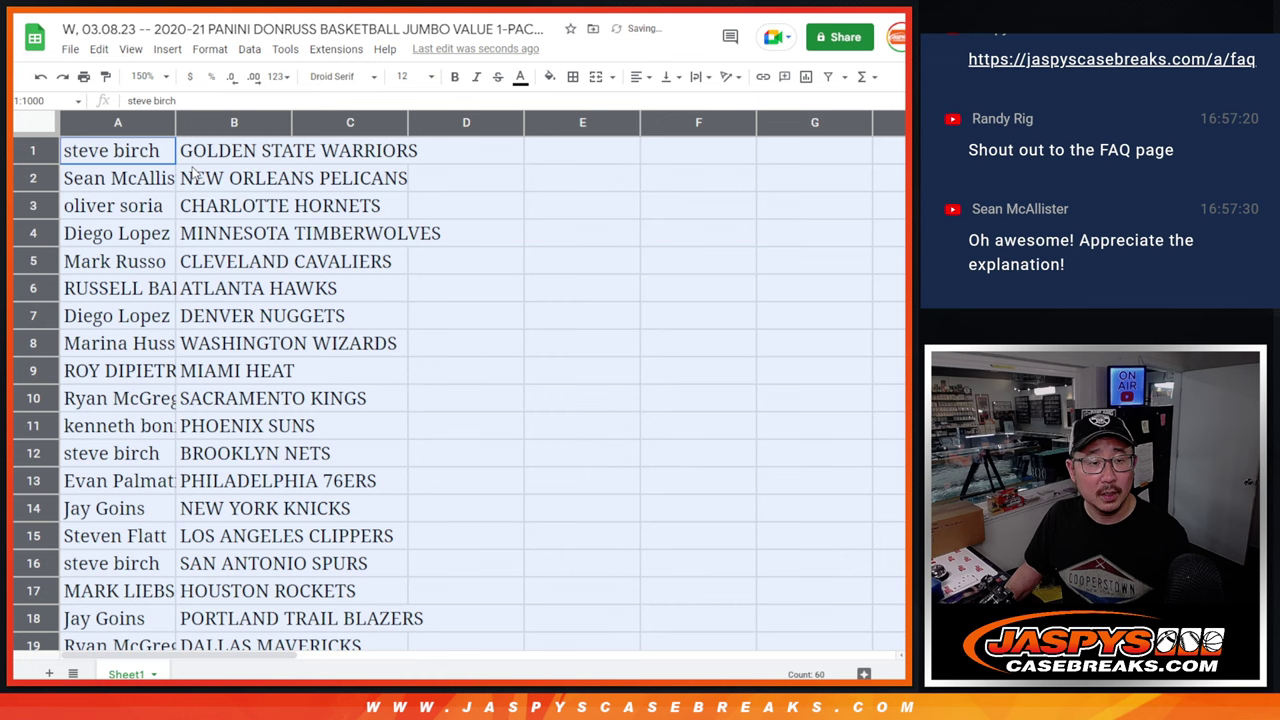
double_click(176, 122)
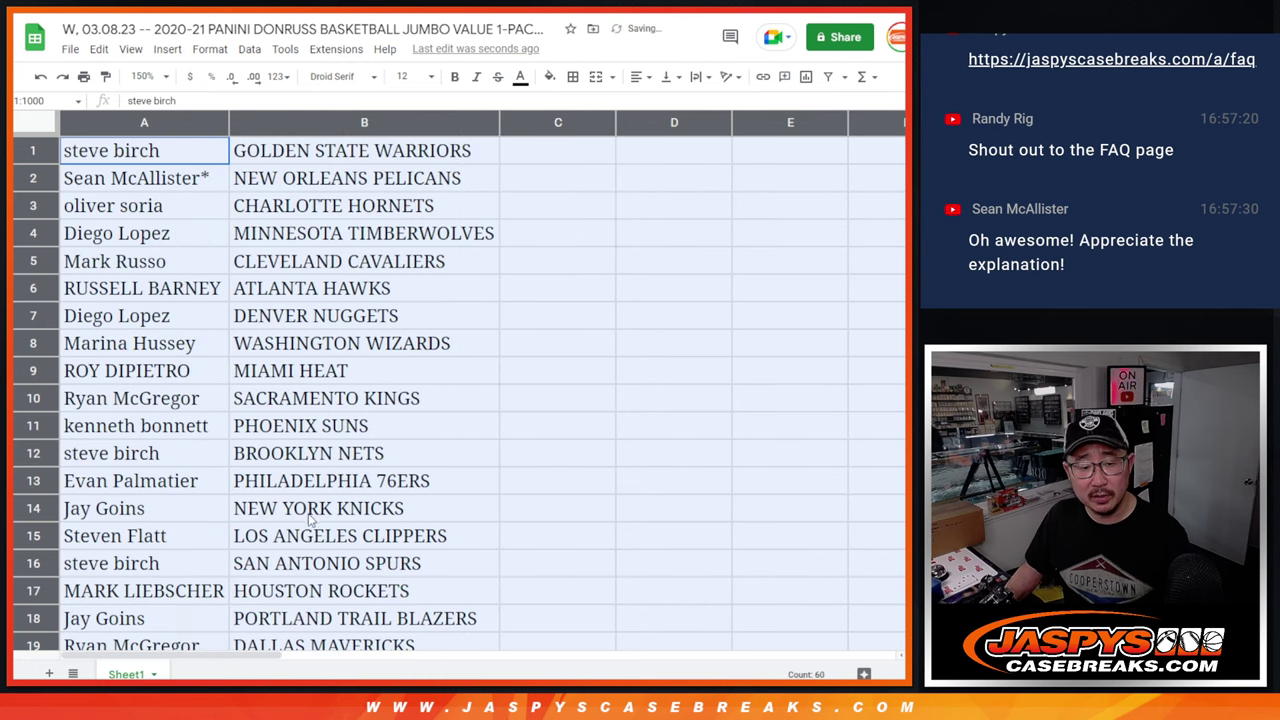
left_click(307, 545, "shift")
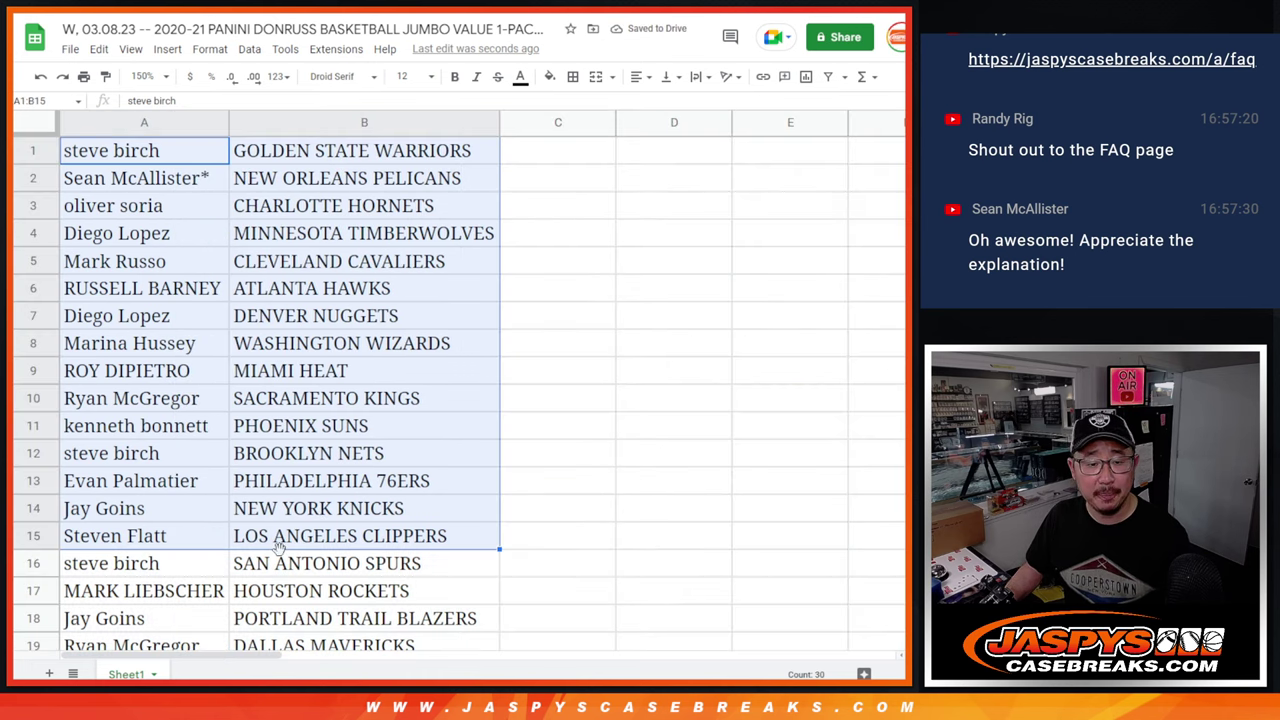
scroll(280, 550, "down", 5)
left_click(140, 178)
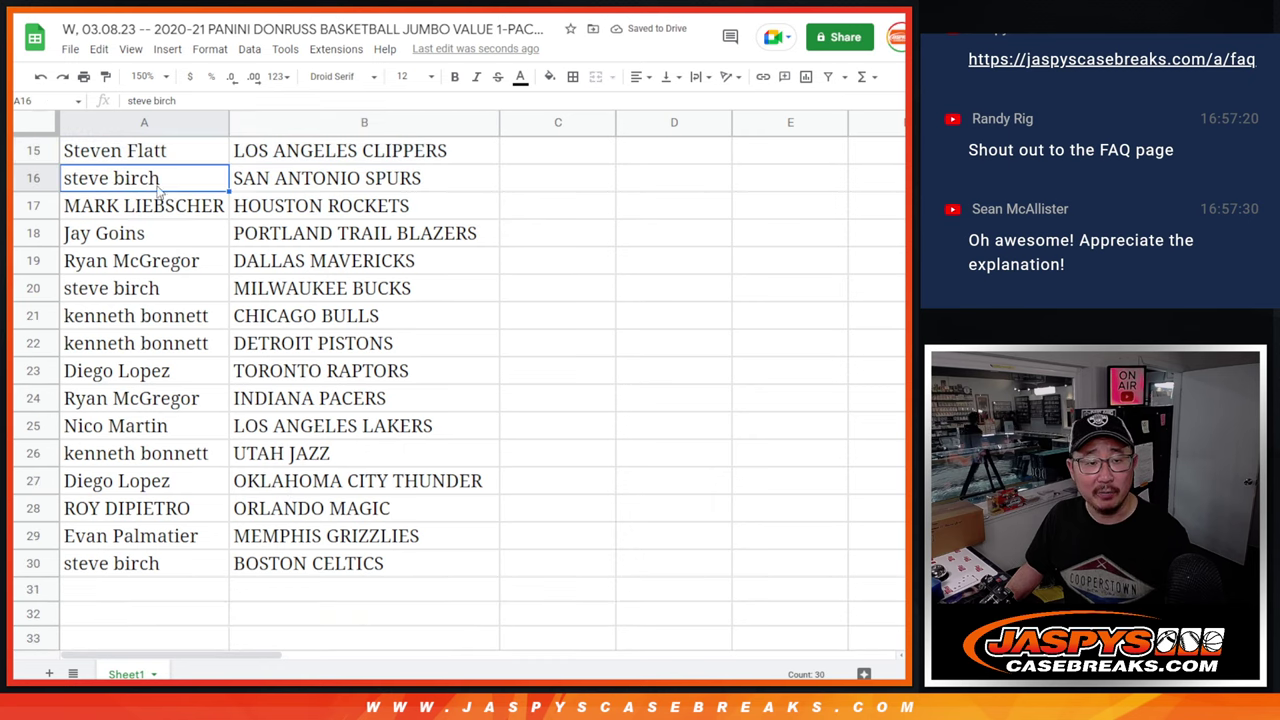
left_click(295, 570, "shift")
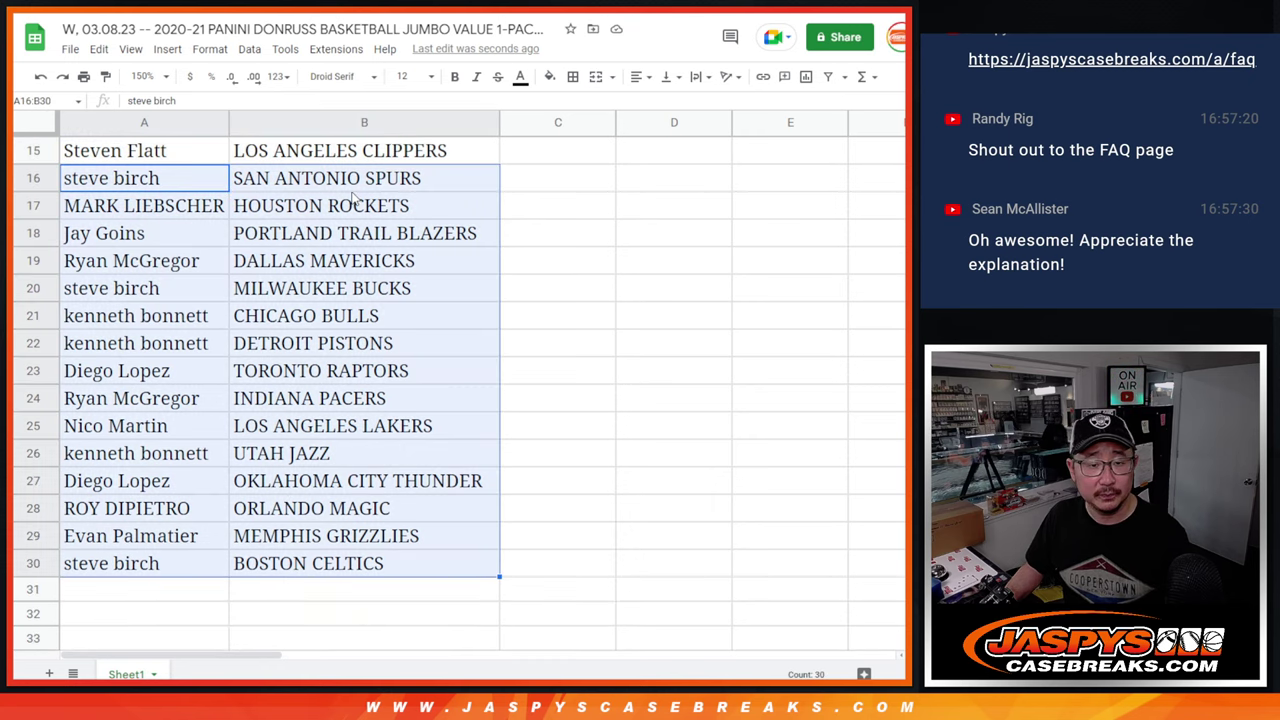
scroll(355, 314, "up", 5)
Step: Set the zoom to 88% and sort the sheet A to Z by the team column
left_click(143, 76)
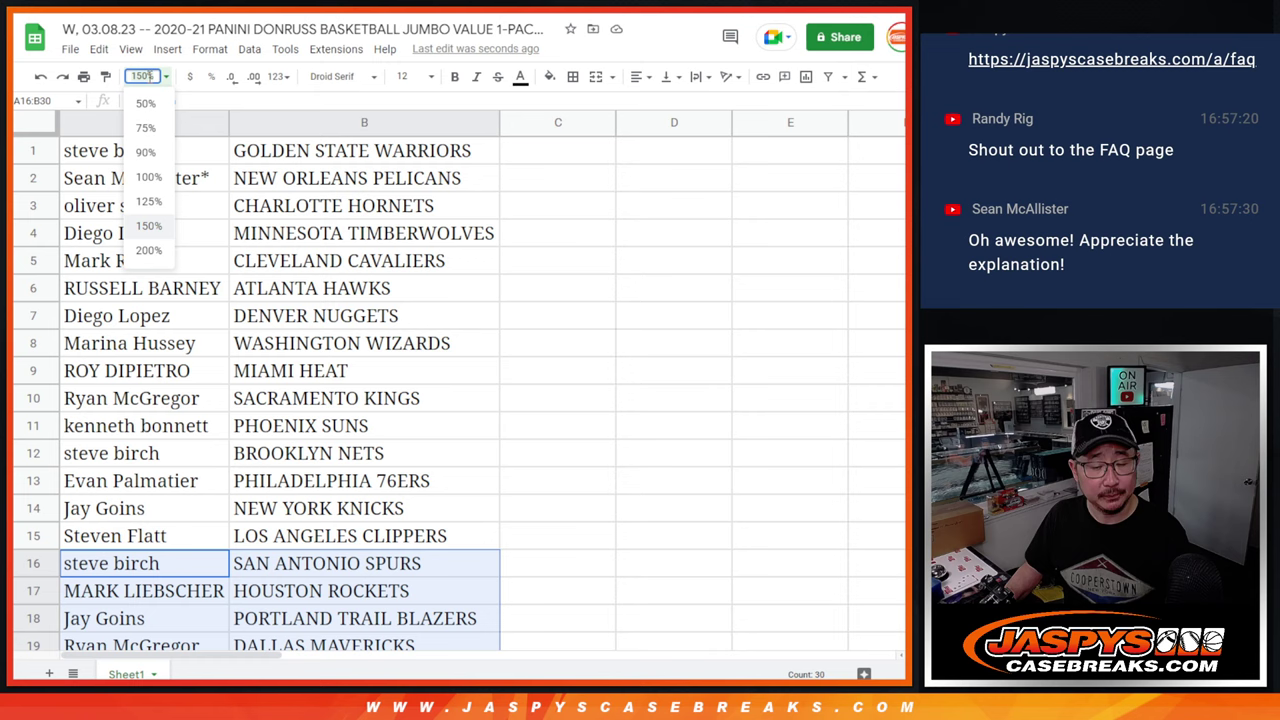
type("8")
key("Return")
right_click(187, 118)
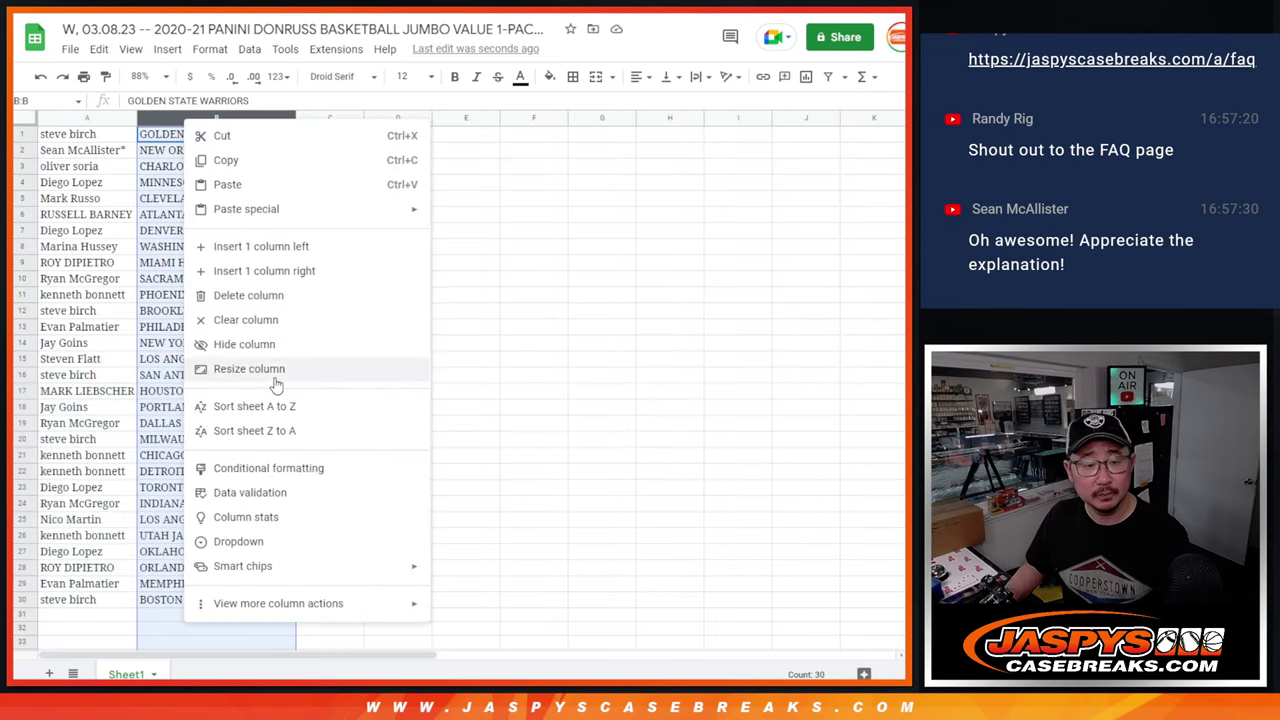
left_click(254, 406)
Step: Put borders on every cell of the table and bring up the print settings
key("ctrl+a")
left_click(572, 76)
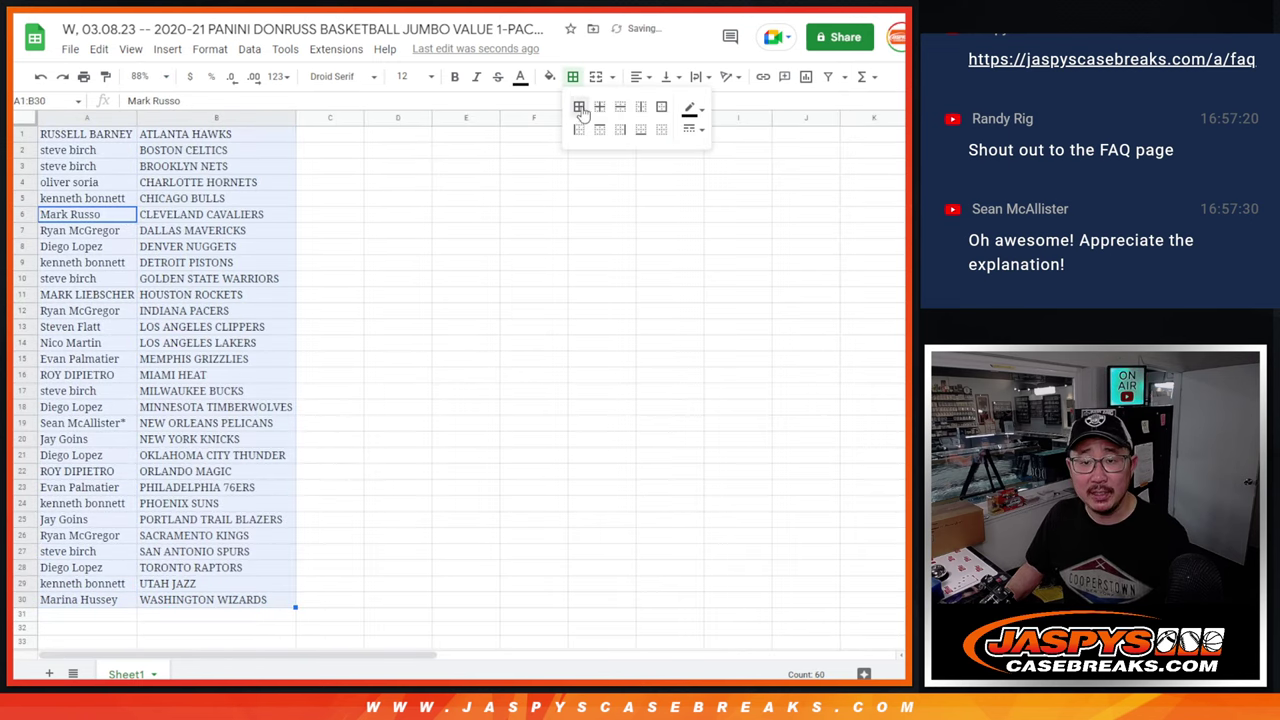
left_click(84, 76)
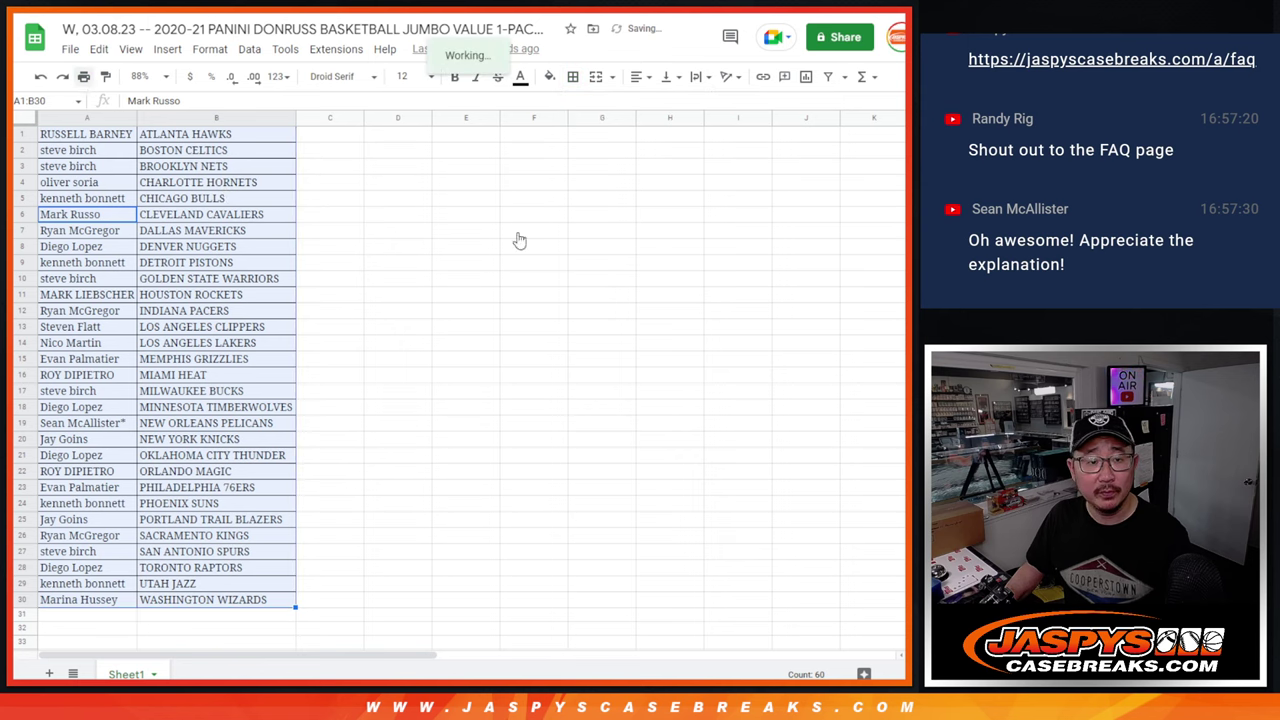
left_click(821, 235)
Step: Print the team sheet in portrait with the workbook title in the header
left_click(783, 476)
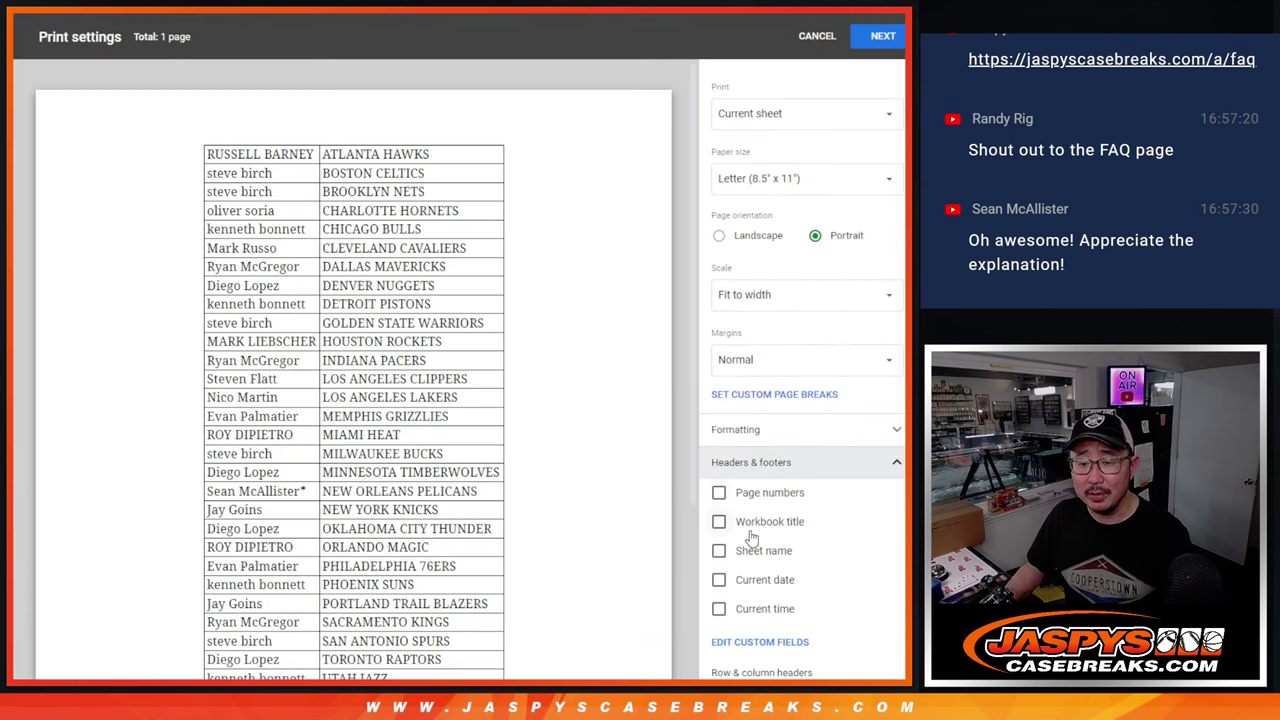
left_click(717, 522)
left_click(877, 36)
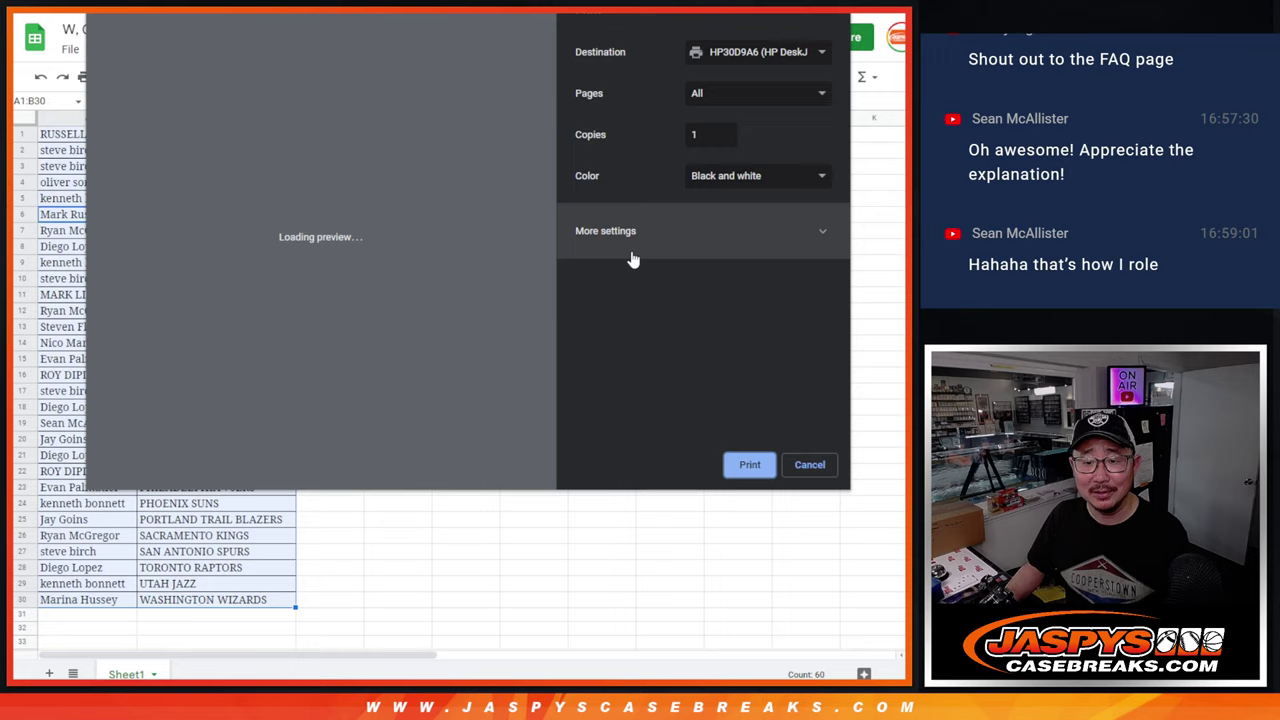
key("Return")
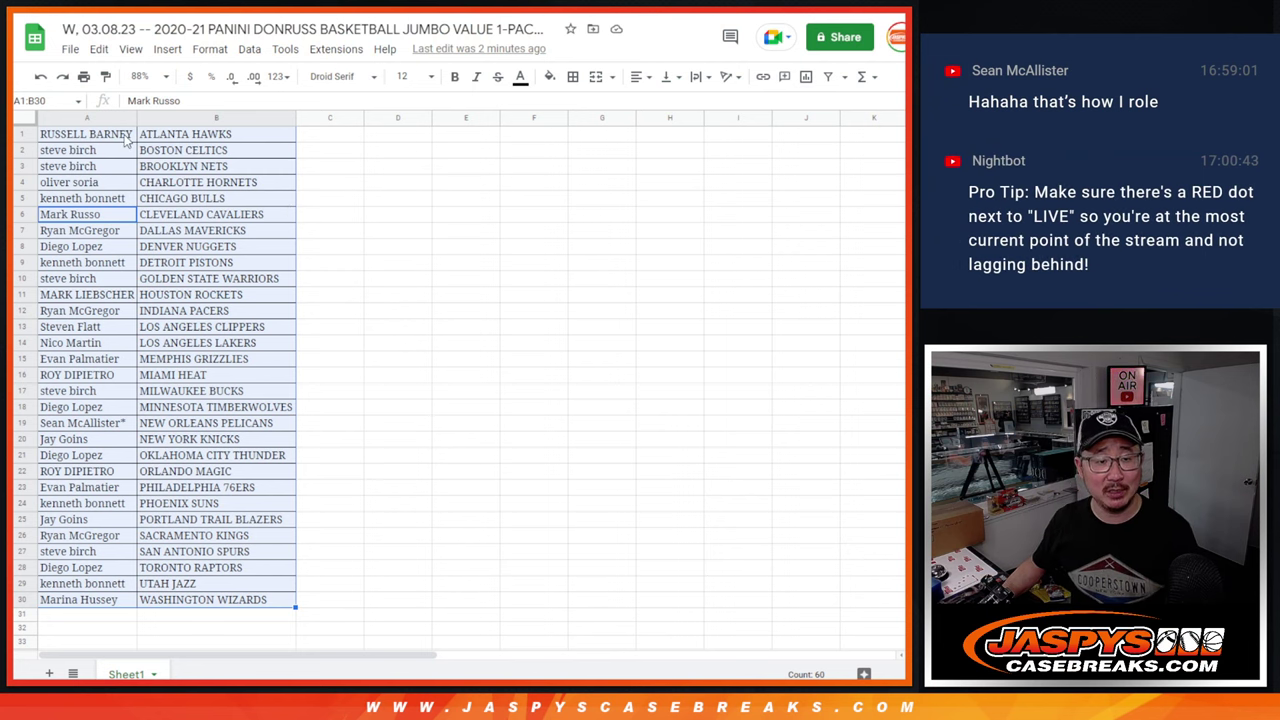
Step: Copy the 30 buyer names in A1:A30 and return to the RANDOM.ORG randomizer
left_click(125, 140)
scroll(162, 440, "down", 4)
left_click(84, 410, "shift")
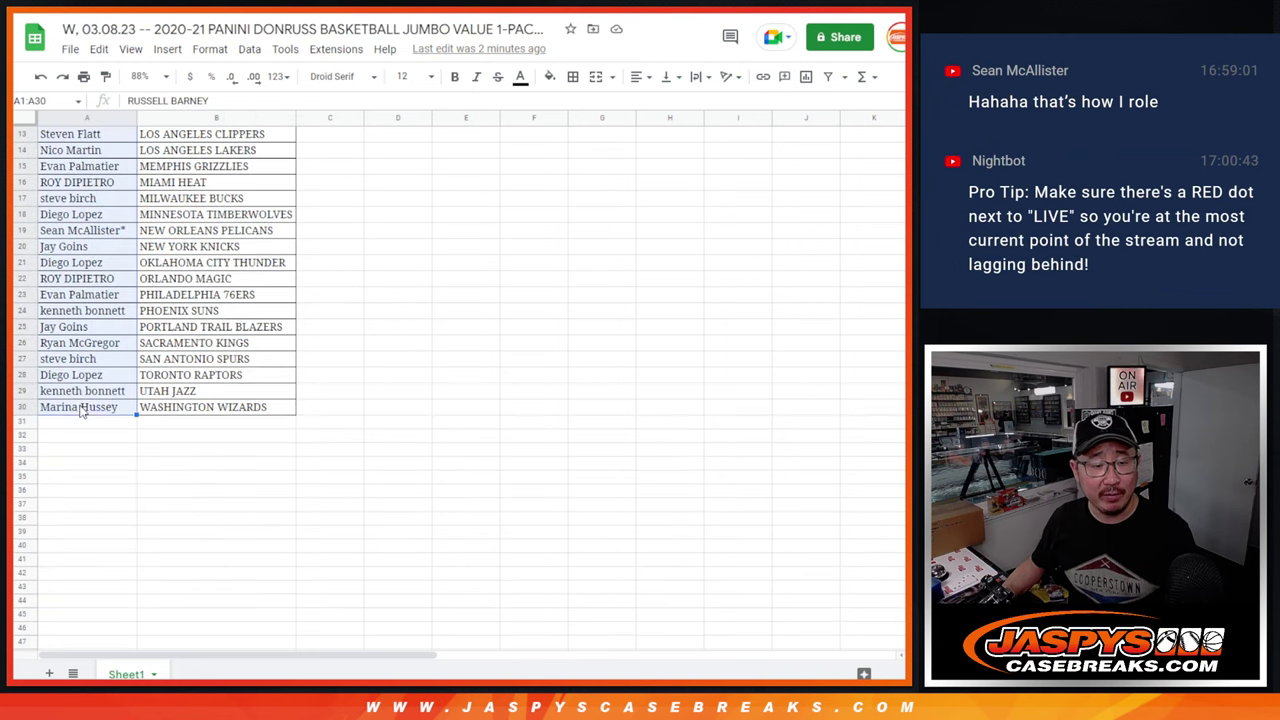
key("ctrl+c")
scroll(367, 358, "up", 3)
scroll(367, 358, "up", 1)
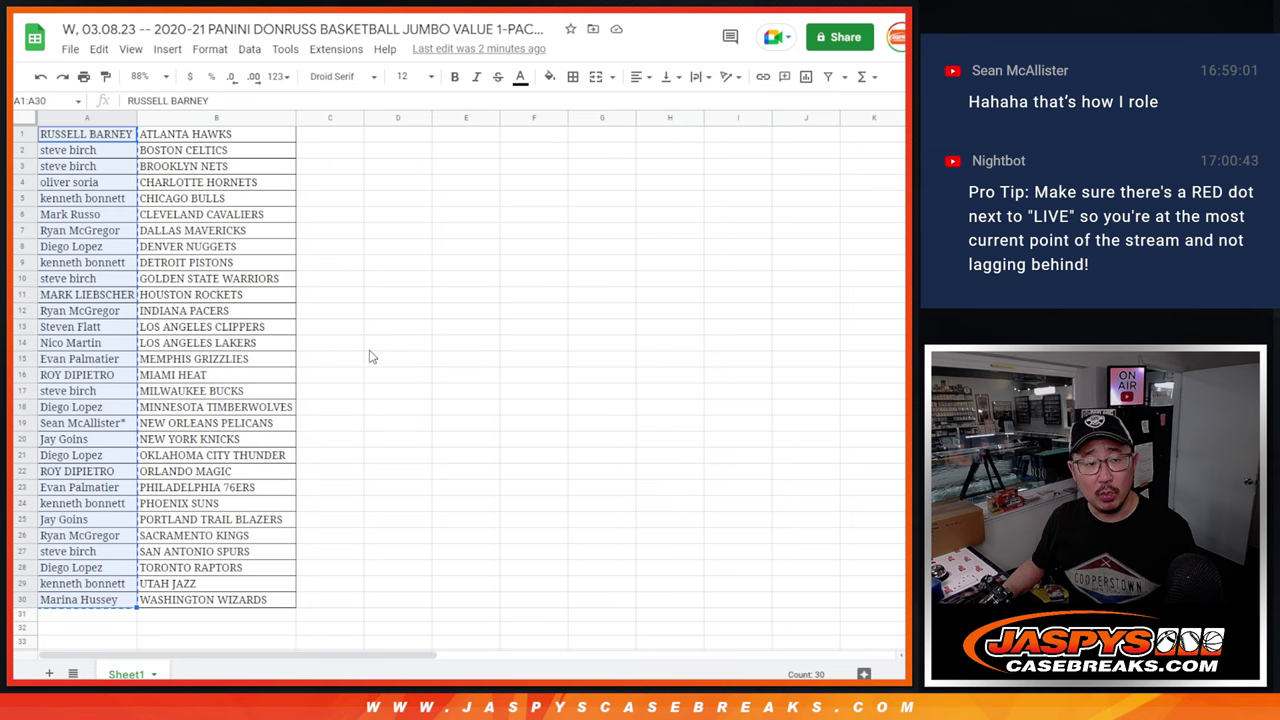
key("ctrl+Tab")
key("ctrl+Tab")
Step: Paste the 30 buyer names into the List Randomizer and roll two dice on the Dice Roller
key("ctrl+v")
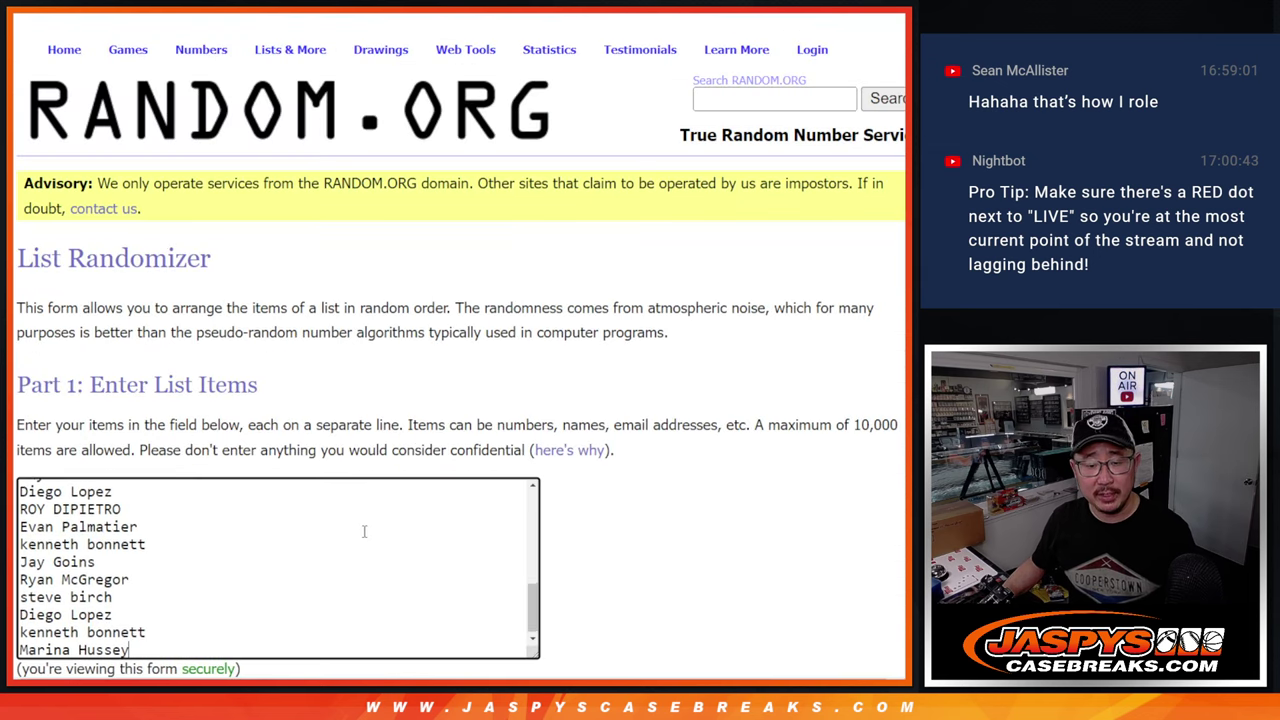
key("ctrl+Home")
key("ctrl+shift+Tab")
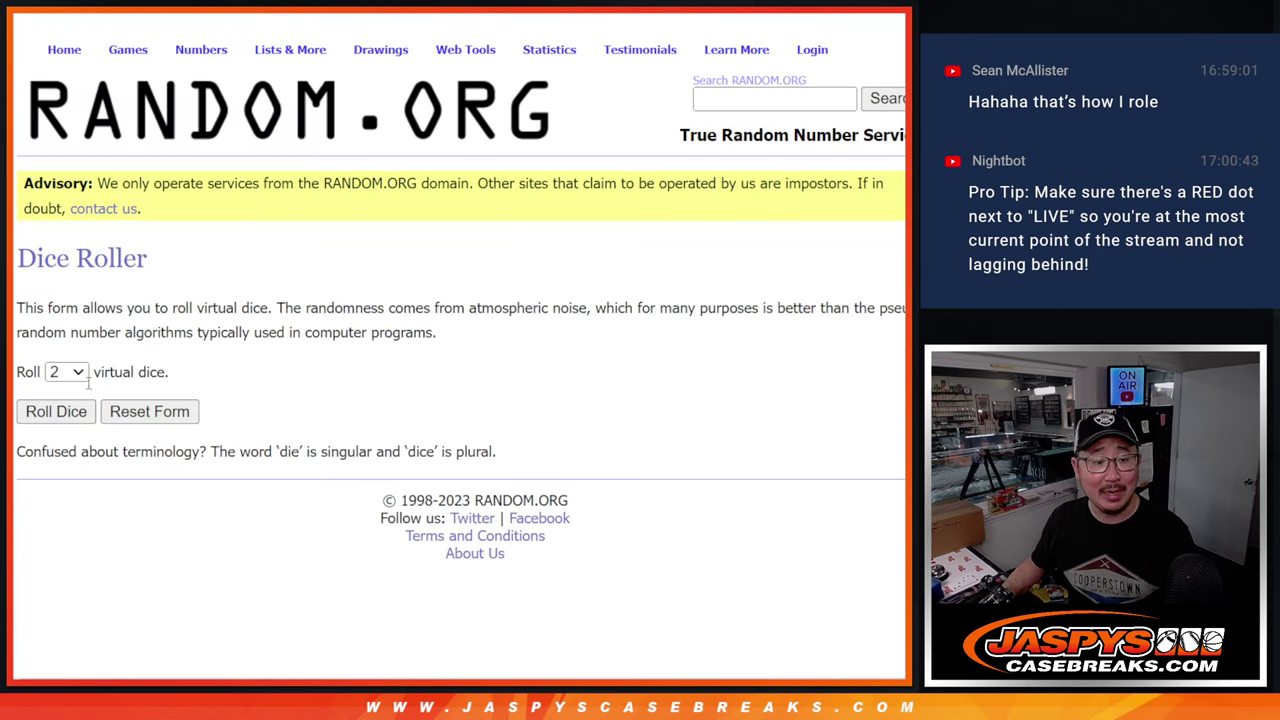
left_click(49, 416)
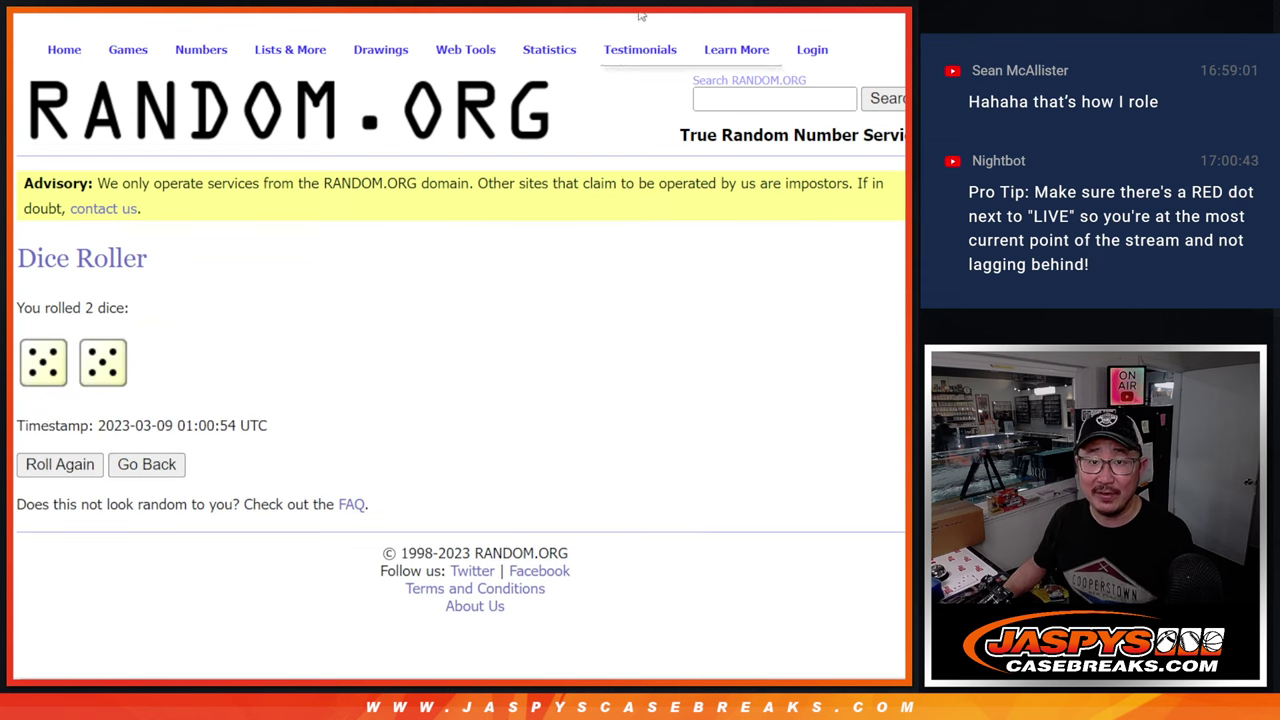
key("ctrl+Tab")
scroll(675, 135, "down", 3)
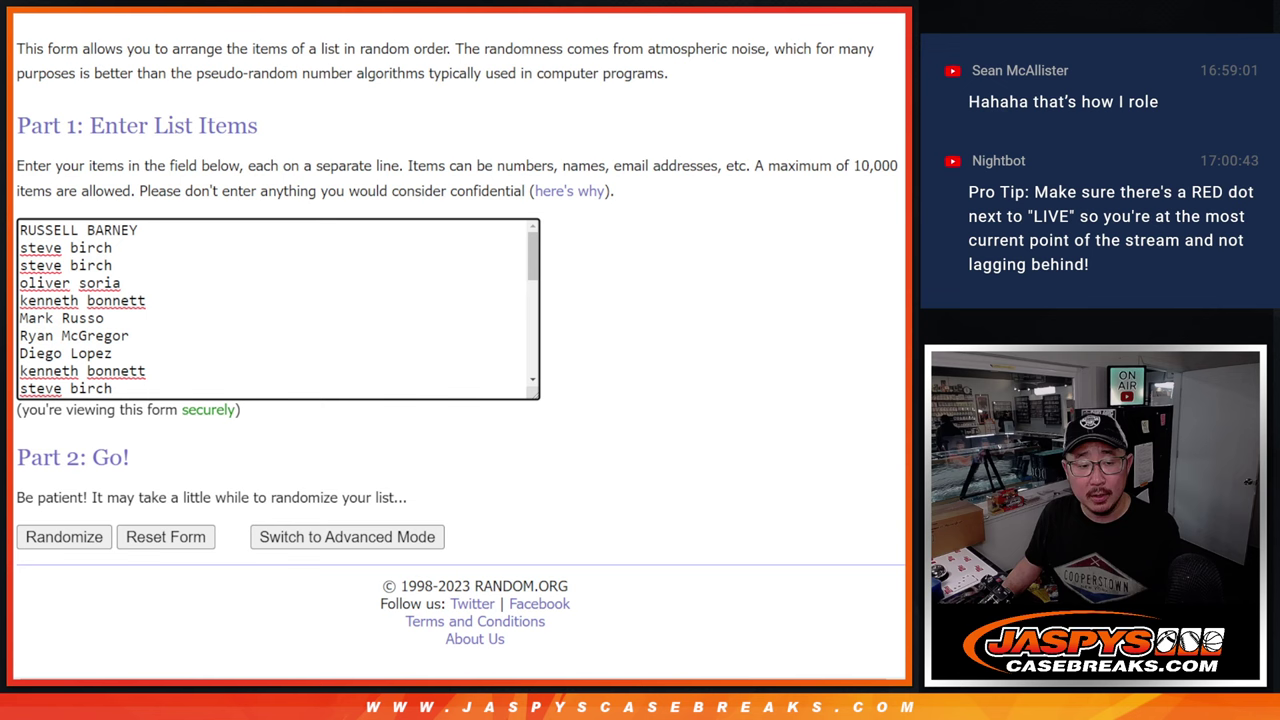
Step: Randomize the 30-name buyer list, then use Again! until it reaches 10 randomizations
left_click(33, 541)
left_click(33, 541)
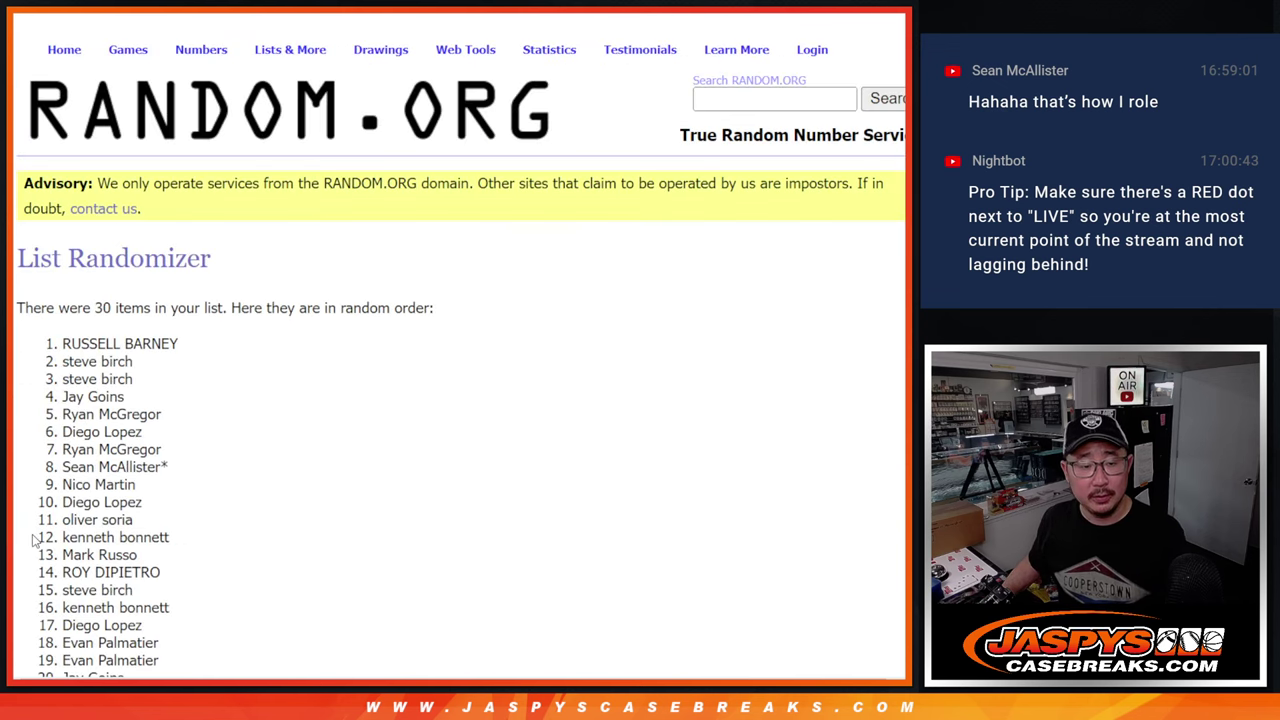
scroll(33, 541, "down", 10)
left_click(33, 541)
left_click(33, 541)
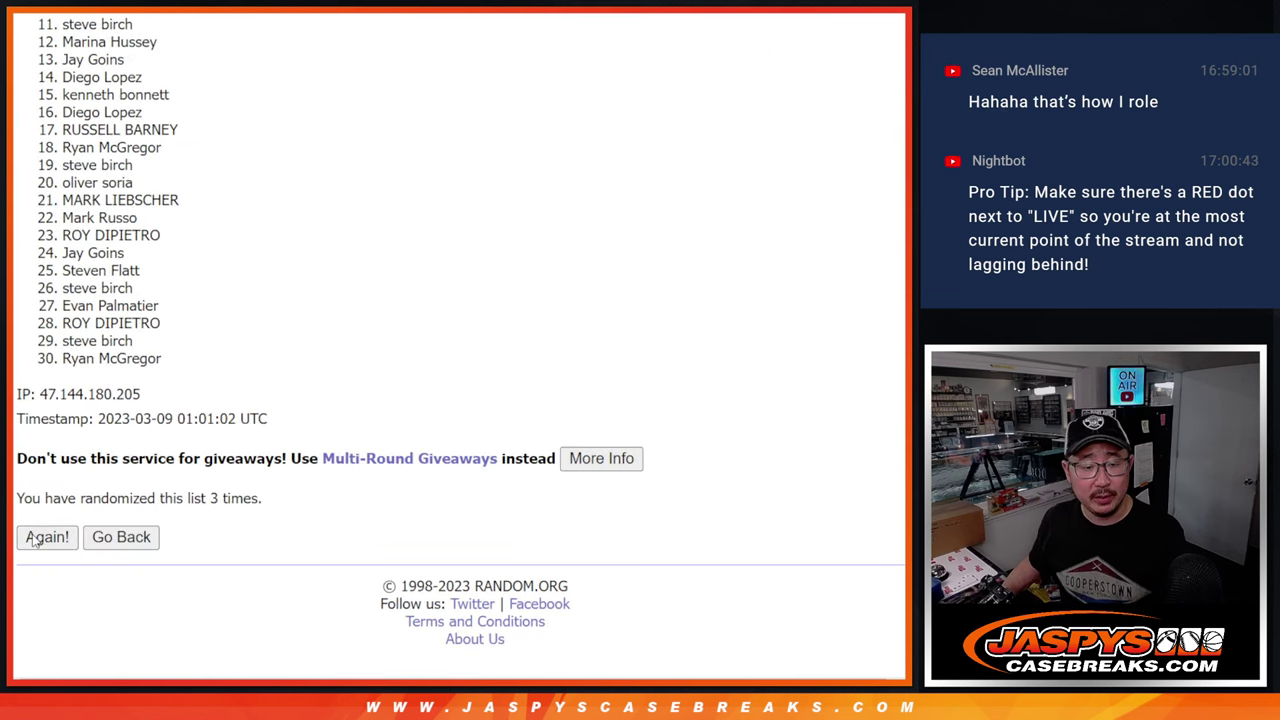
left_click(34, 540)
left_click(34, 540)
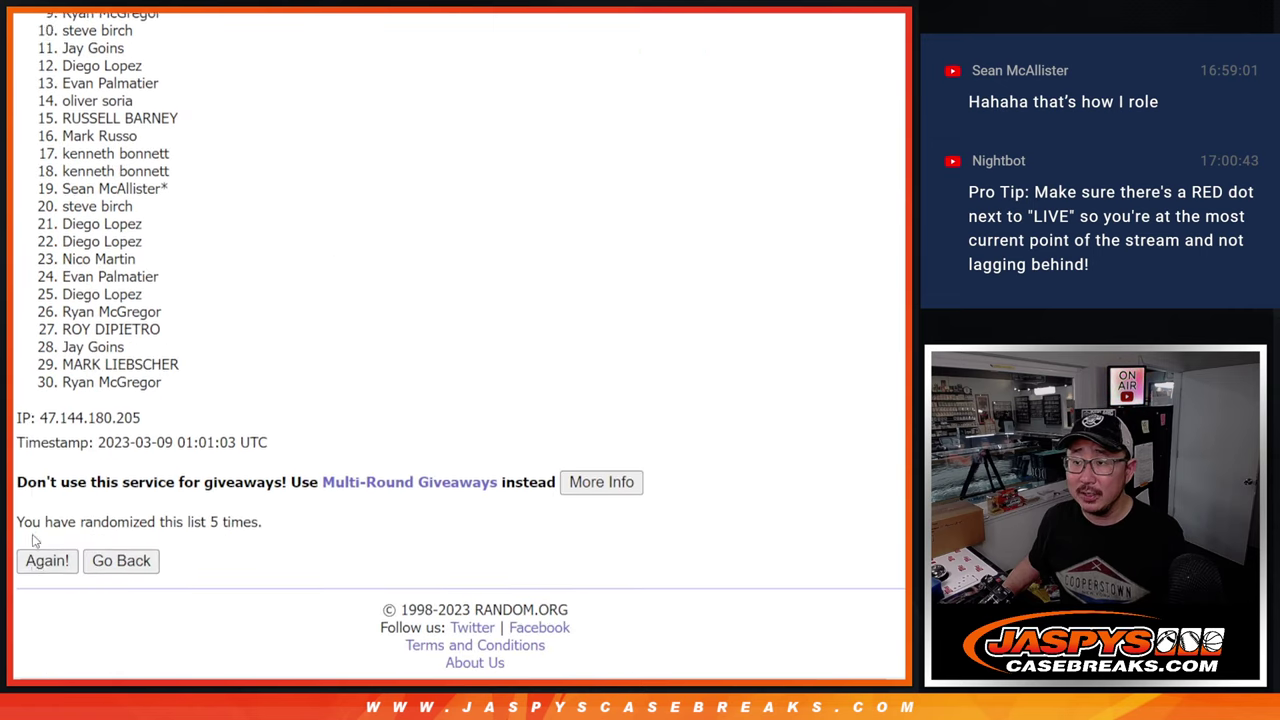
left_click(34, 540)
left_click(34, 540)
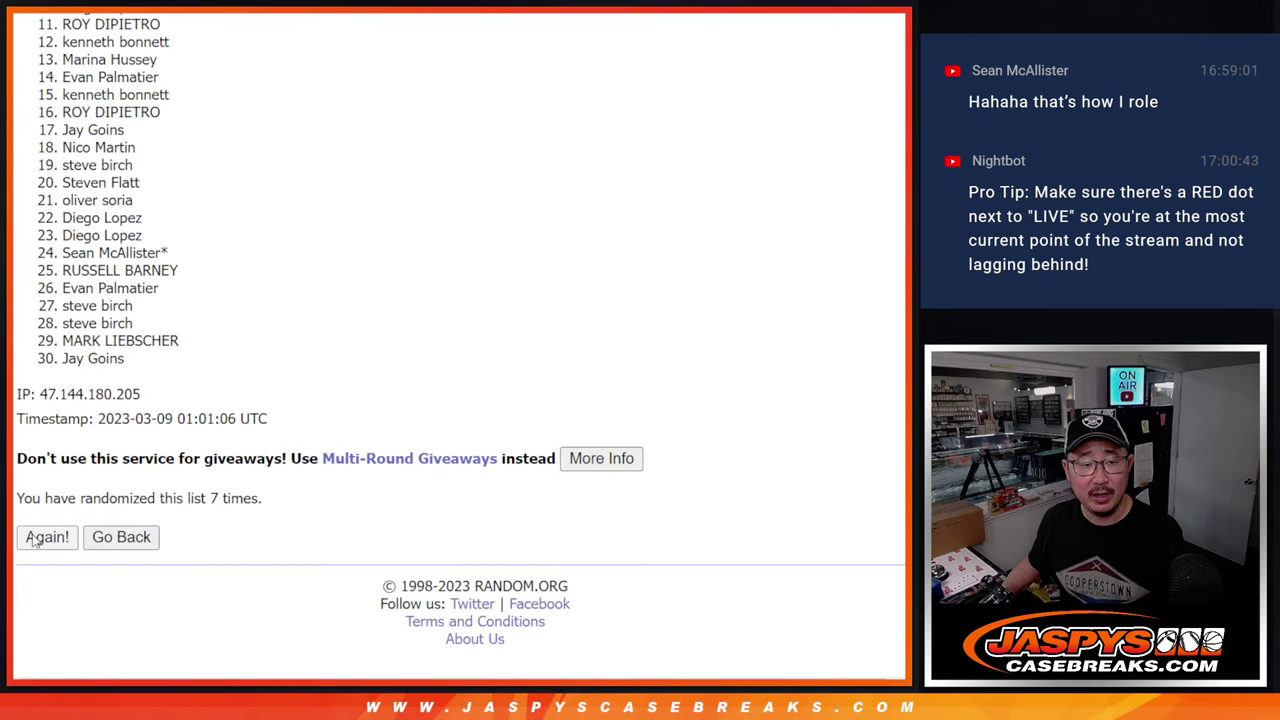
left_click(34, 540)
left_click(34, 540)
left_click(34, 540)
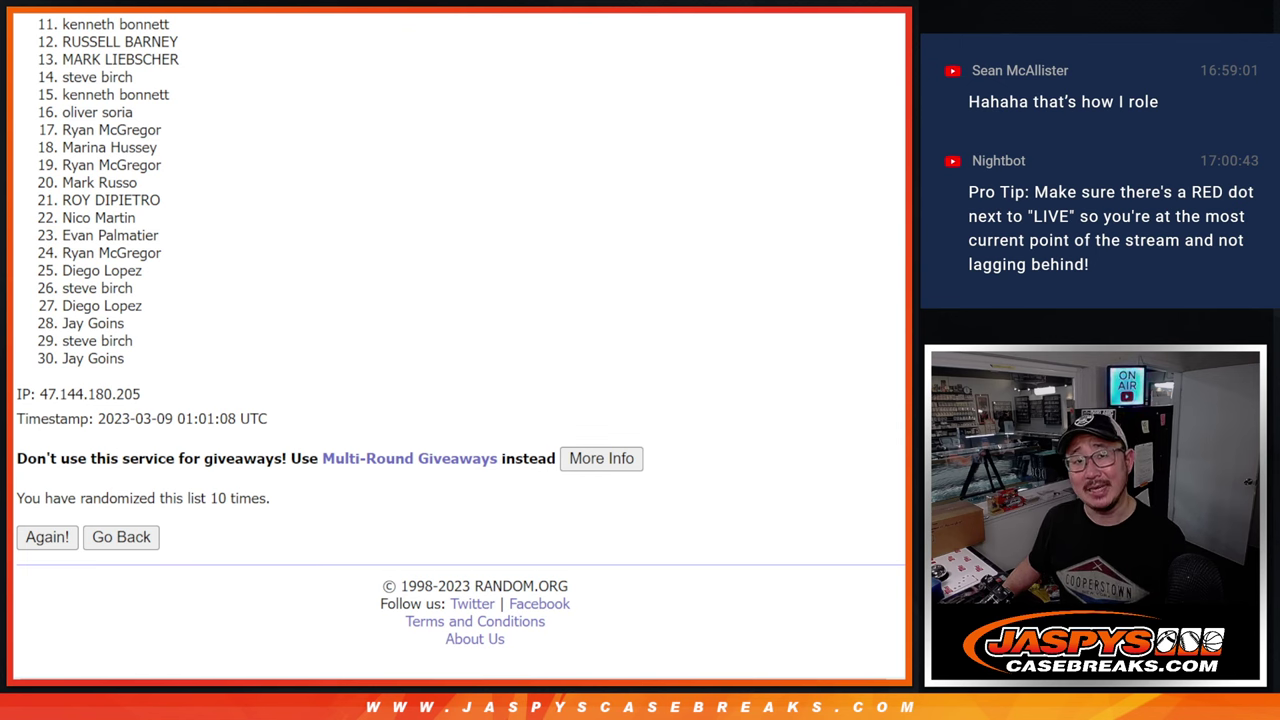
Step: Scroll to the top of the final order and highlight names 1 through 9
scroll(460, 340, "up", 1)
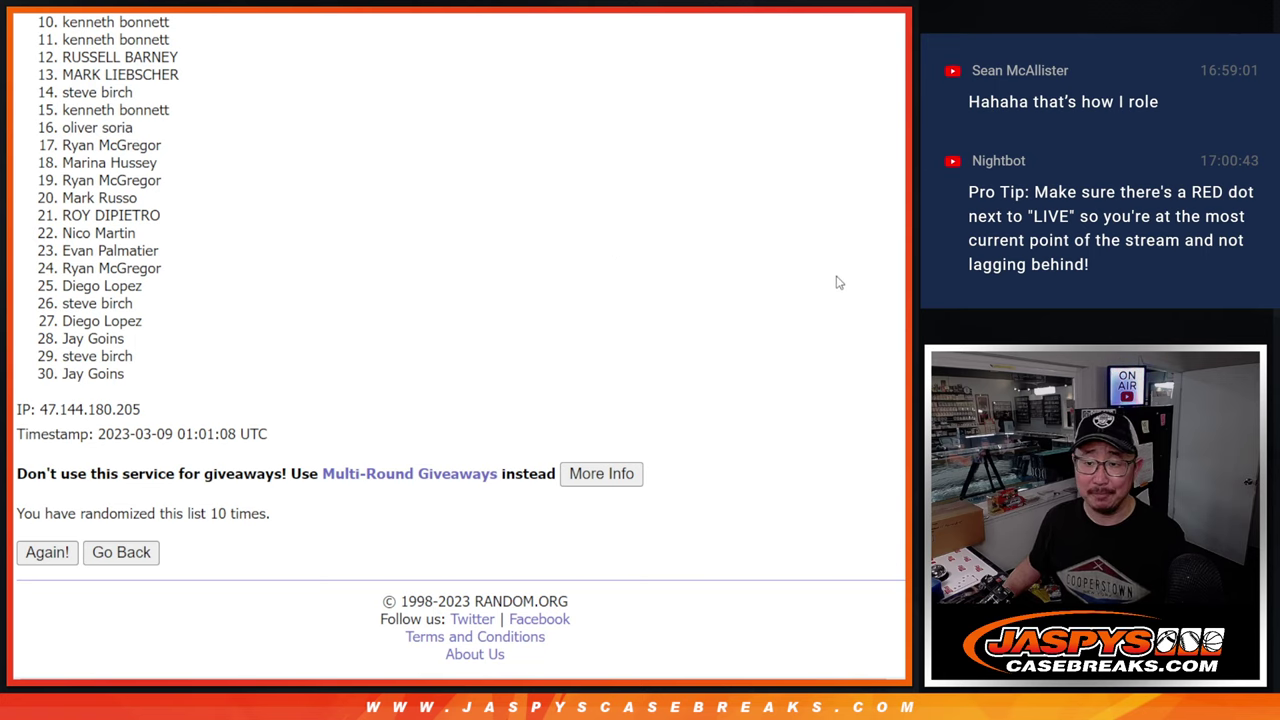
scroll(460, 340, "up", 1)
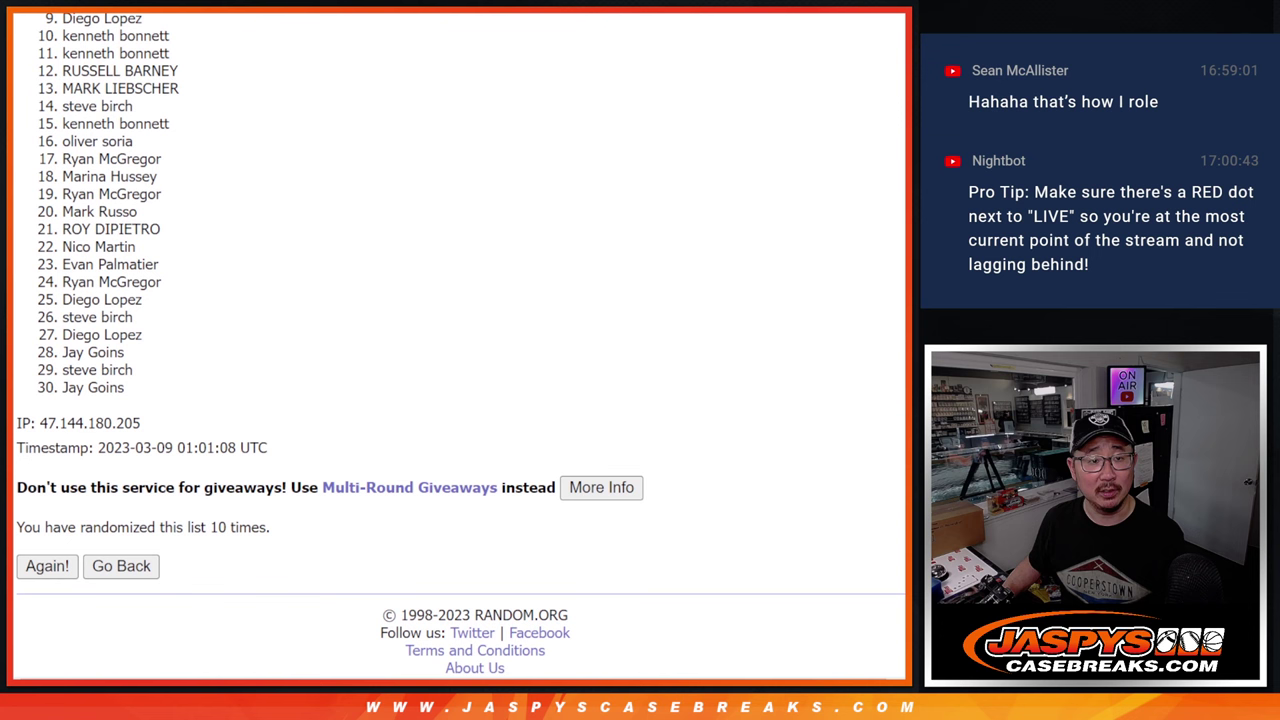
scroll(460, 345, "up", 1)
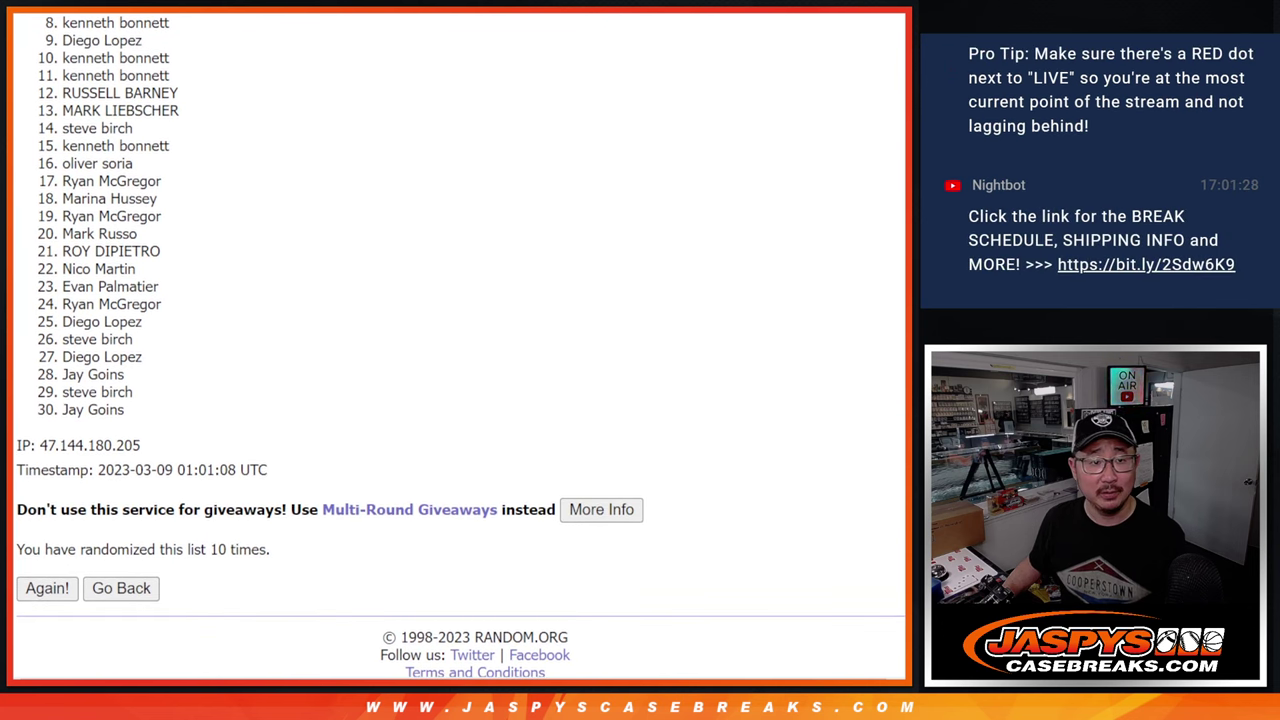
scroll(460, 345, "up", 3)
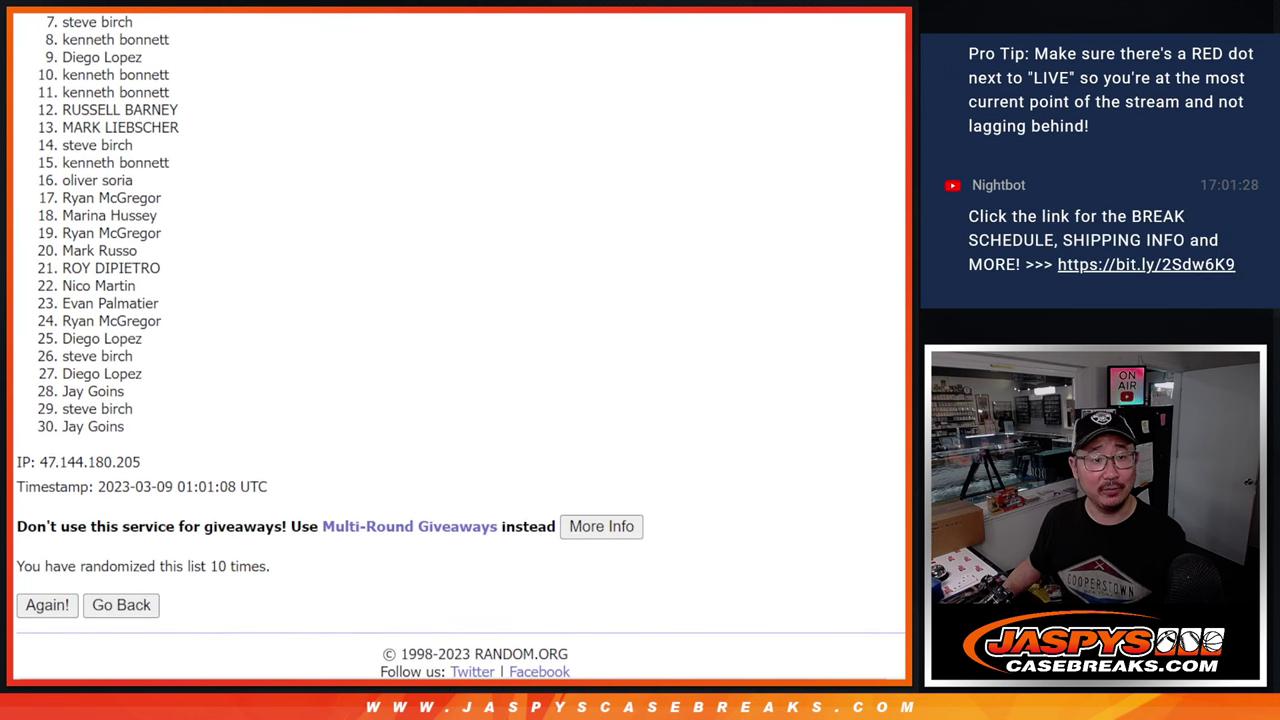
scroll(460, 345, "up", 3)
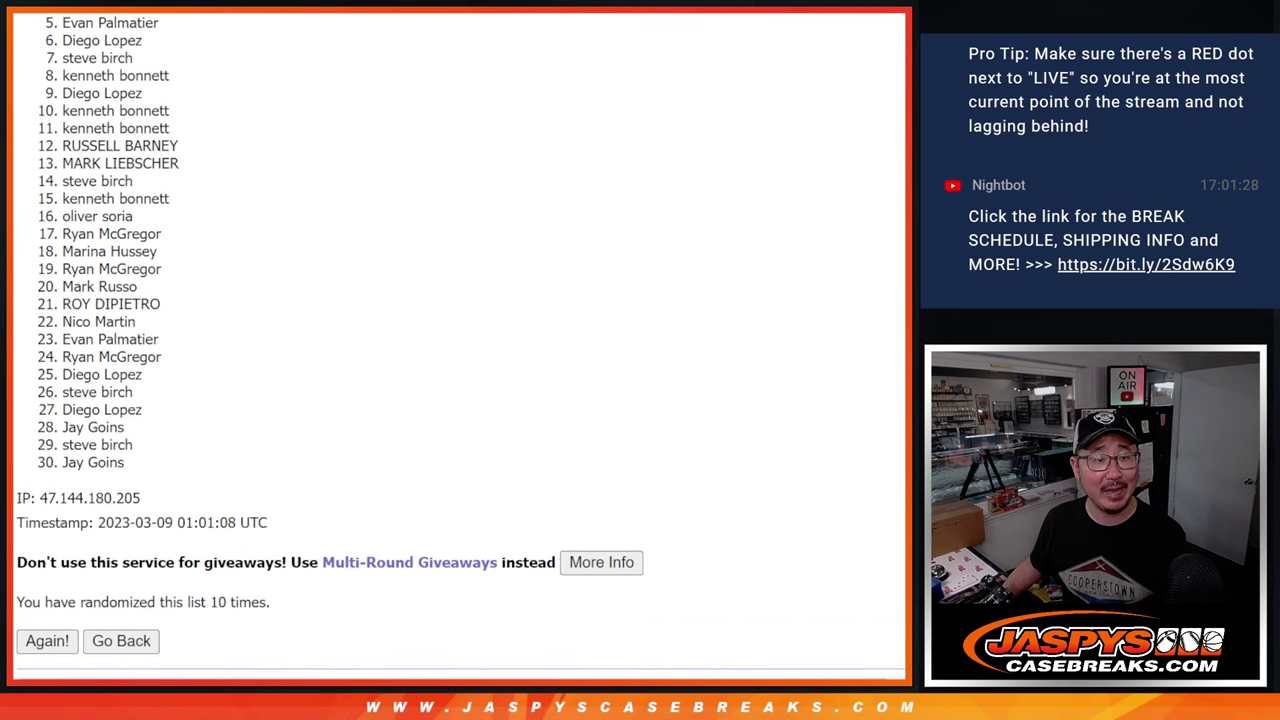
scroll(496, 142, "up", 3)
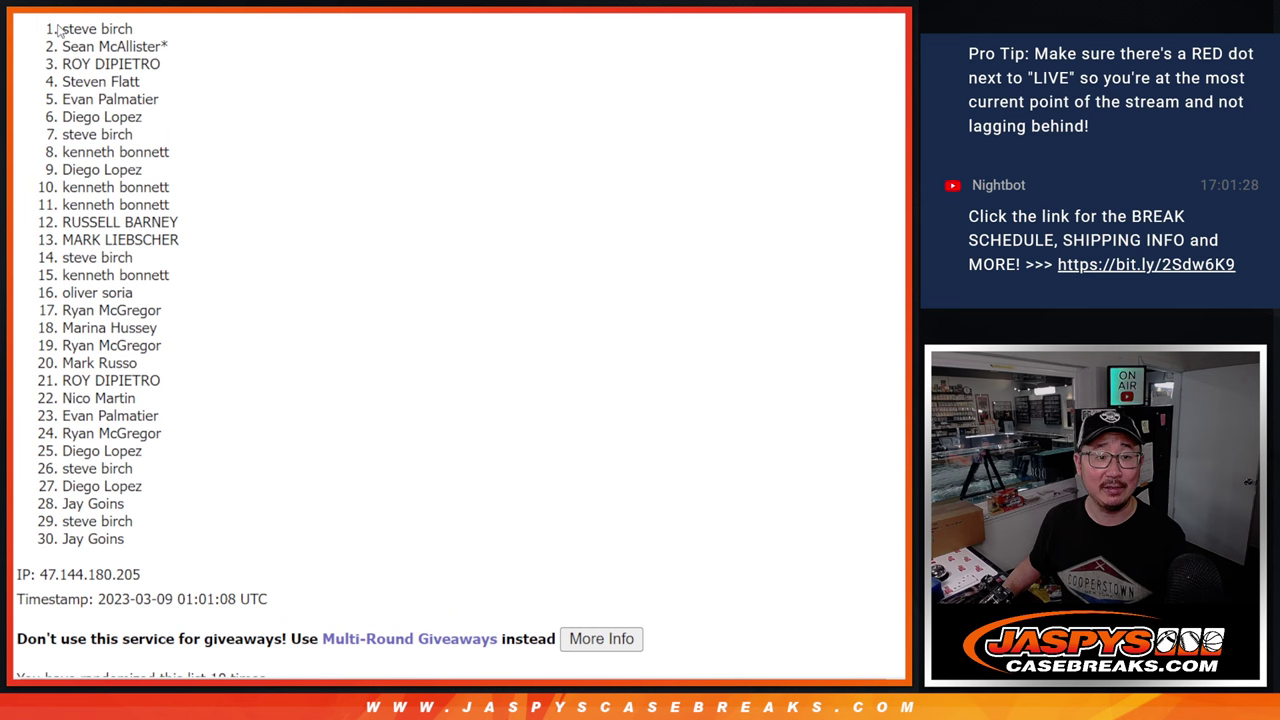
mouse_move(60, 30)
left_mouse_down()
mouse_move(162, 124)
mouse_move(183, 174)
left_mouse_up()
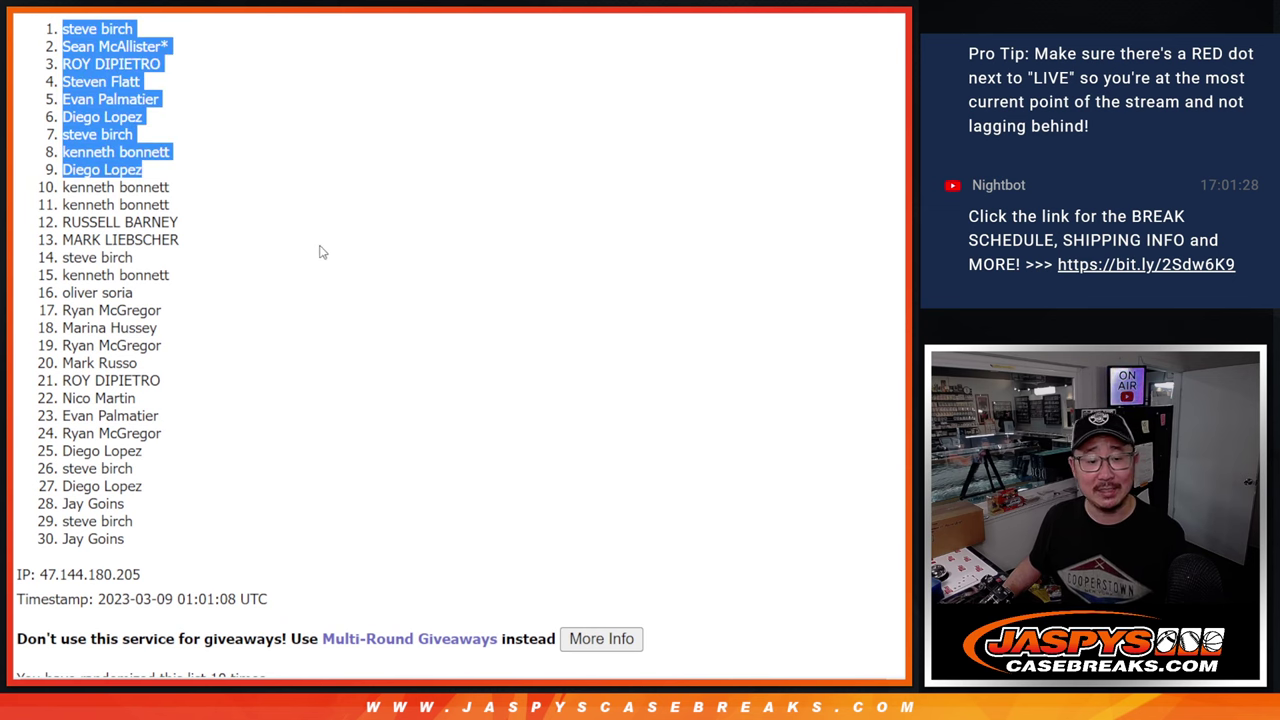
scroll(320, 250, "down", 3)
scroll(320, 250, "up", 3)
scroll(320, 250, "up", 2)
scroll(320, 250, "down", 2)
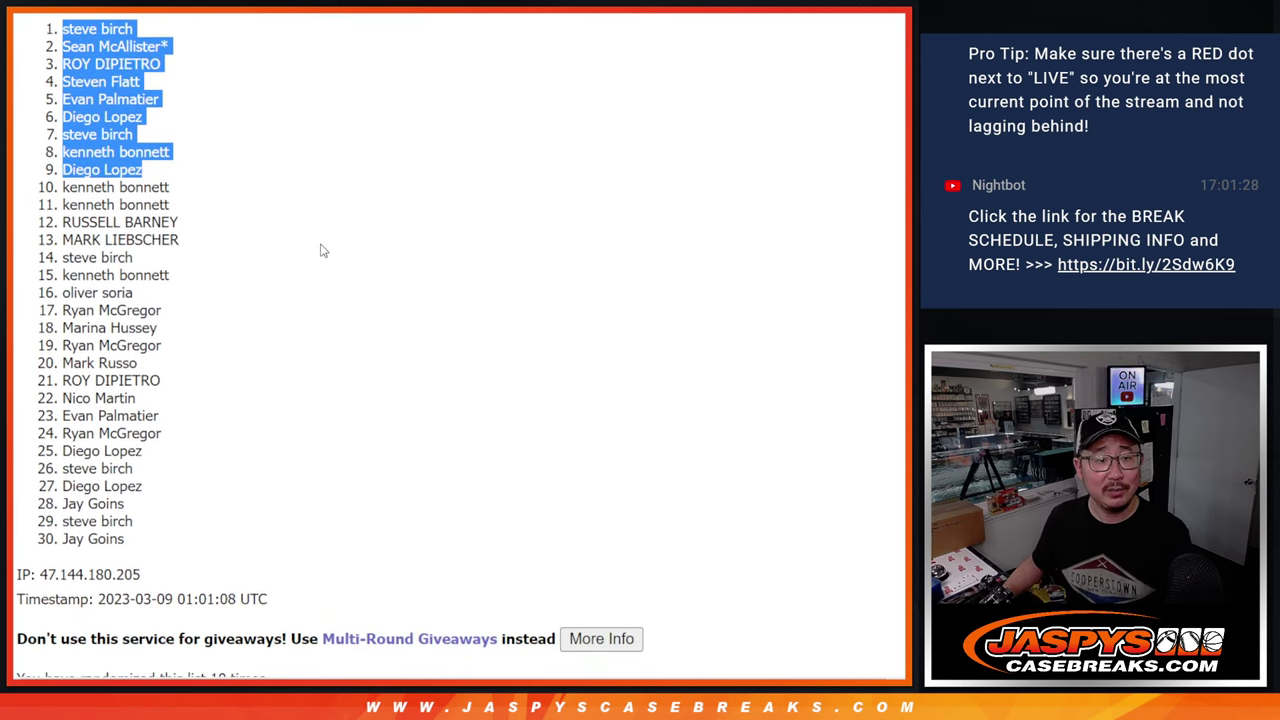